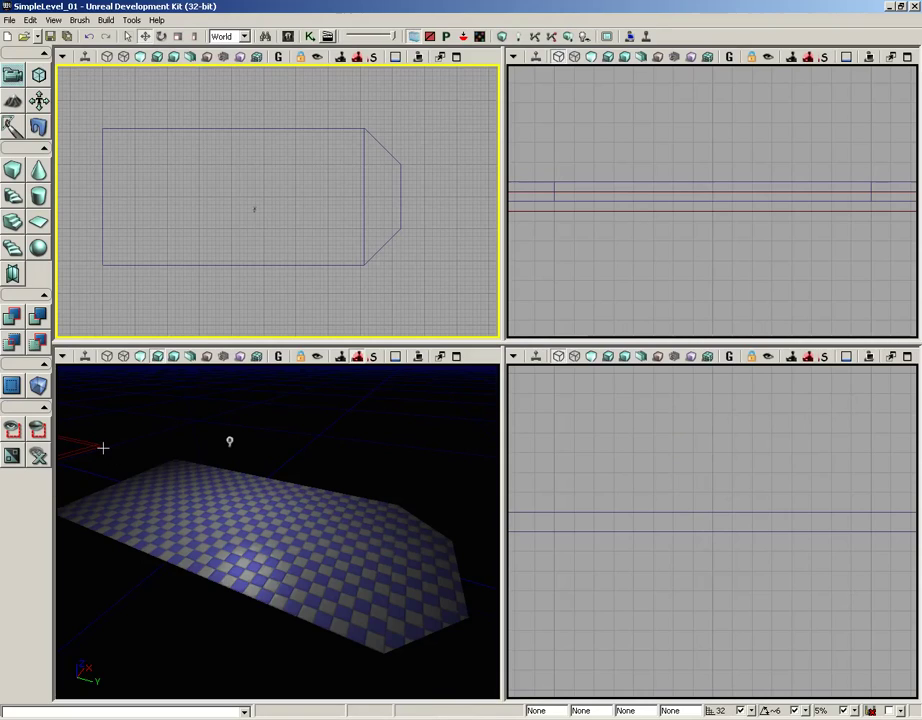
- Open the cube brush settings, then measure the floor's long edge and a diagonal across the floor in the top view
right_click(15, 172)
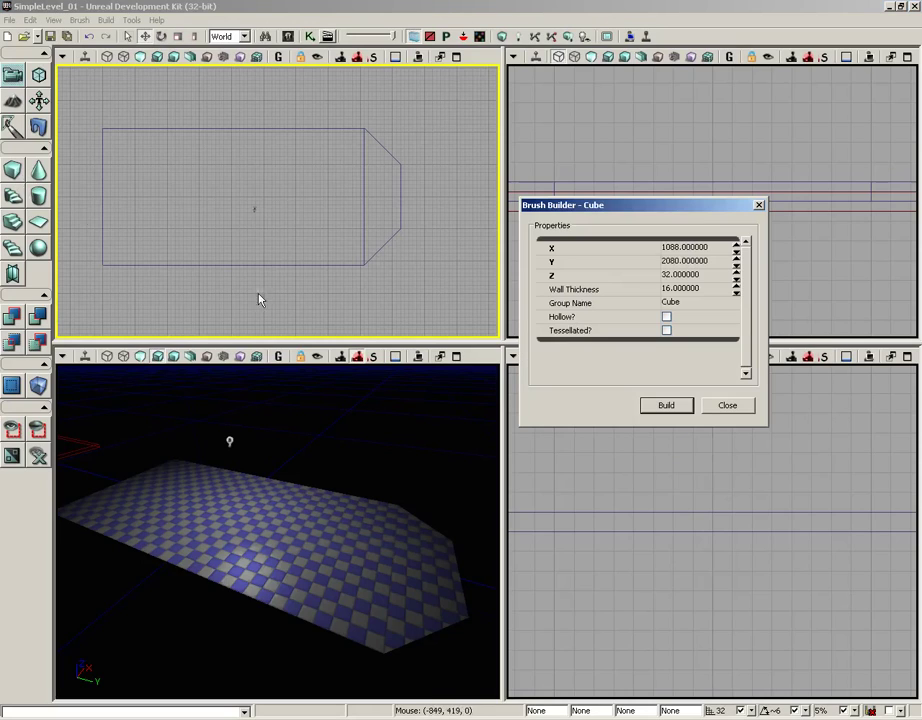
click(676, 250)
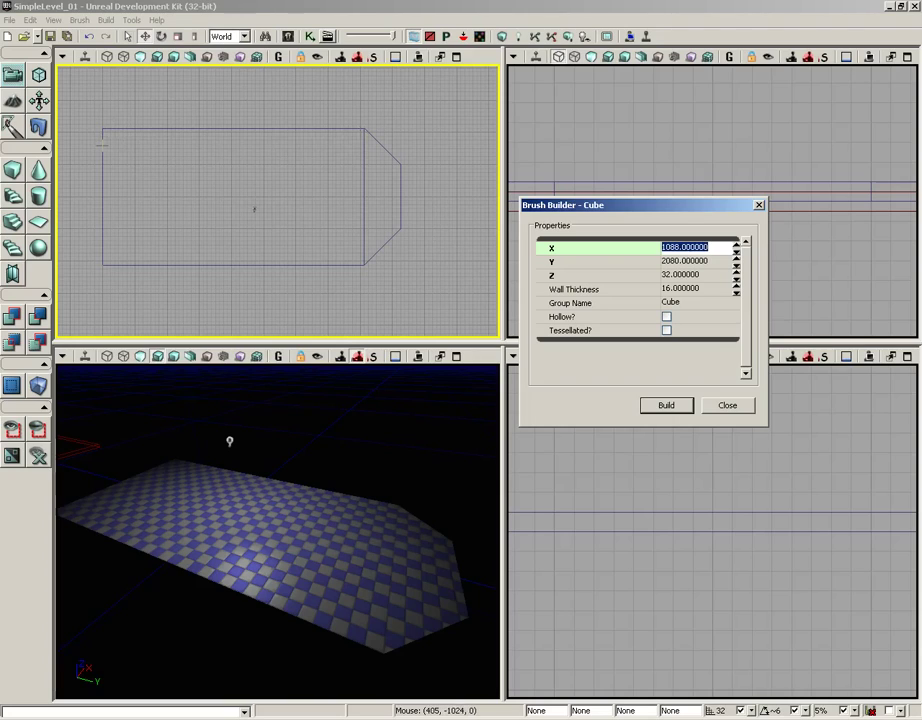
mouse_move(102, 145)
middle_down()
mouse_move(193, 163)
mouse_move(363, 145)
middle_up()
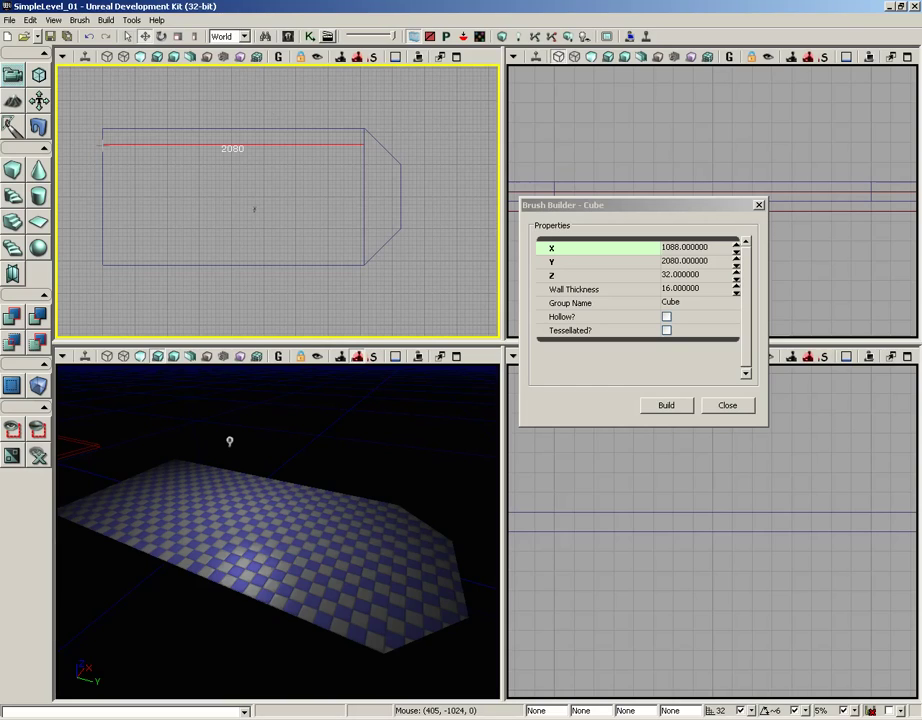
mouse_move(136, 128)
middle_down()
mouse_move(143, 212)
mouse_move(129, 268)
mouse_move(185, 214)
mouse_move(251, 214)
mouse_move(264, 228)
middle_up()
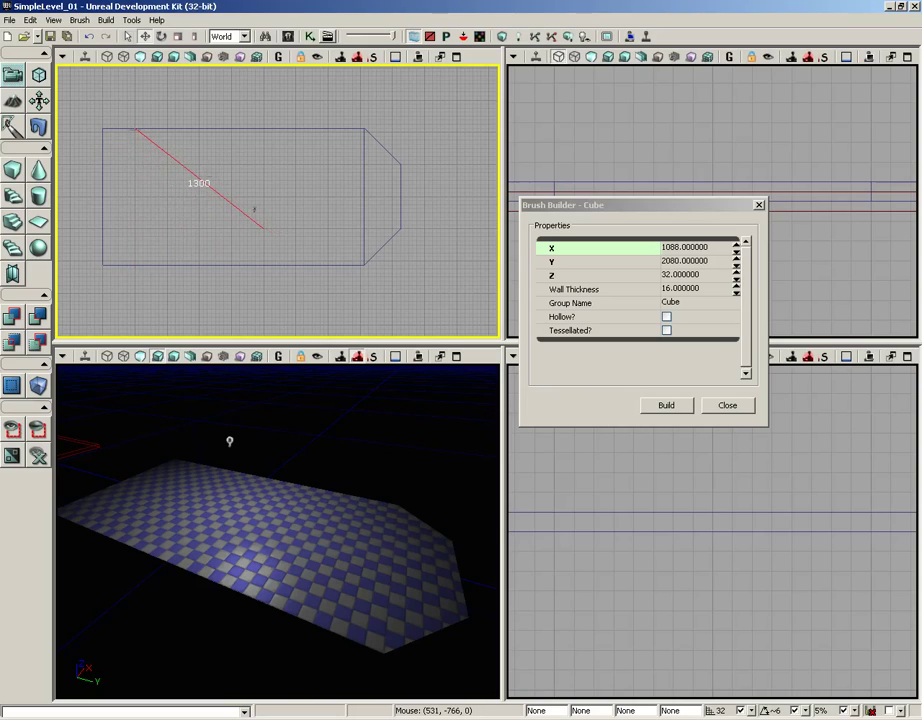
click(281, 92)
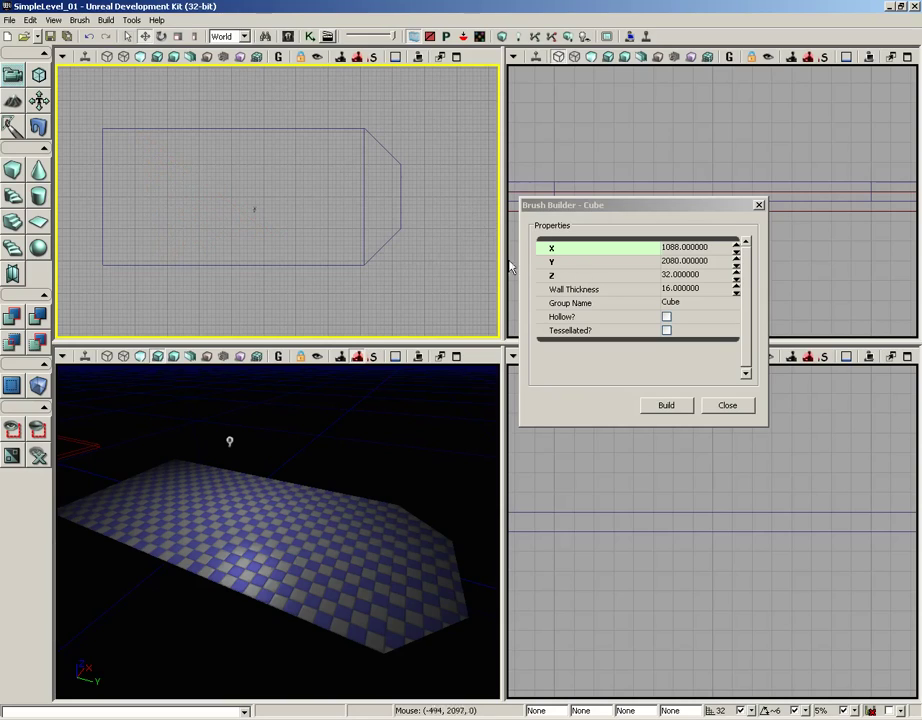
- Set the cube brush to X 32 and Z 512 and build it
double_click(679, 248)
click(721, 249)
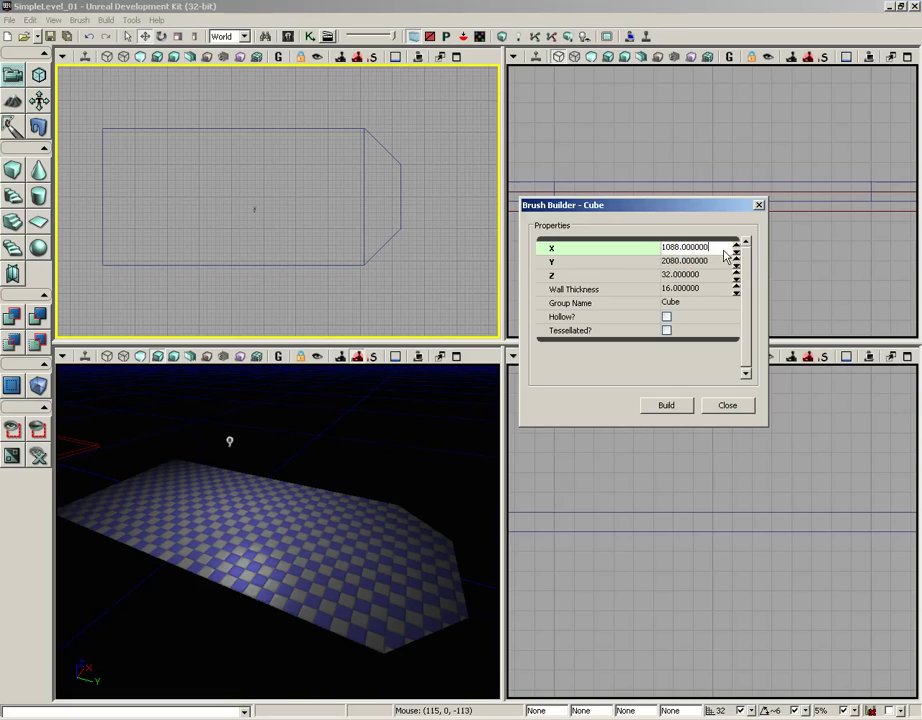
drag(725, 255, 652, 255)
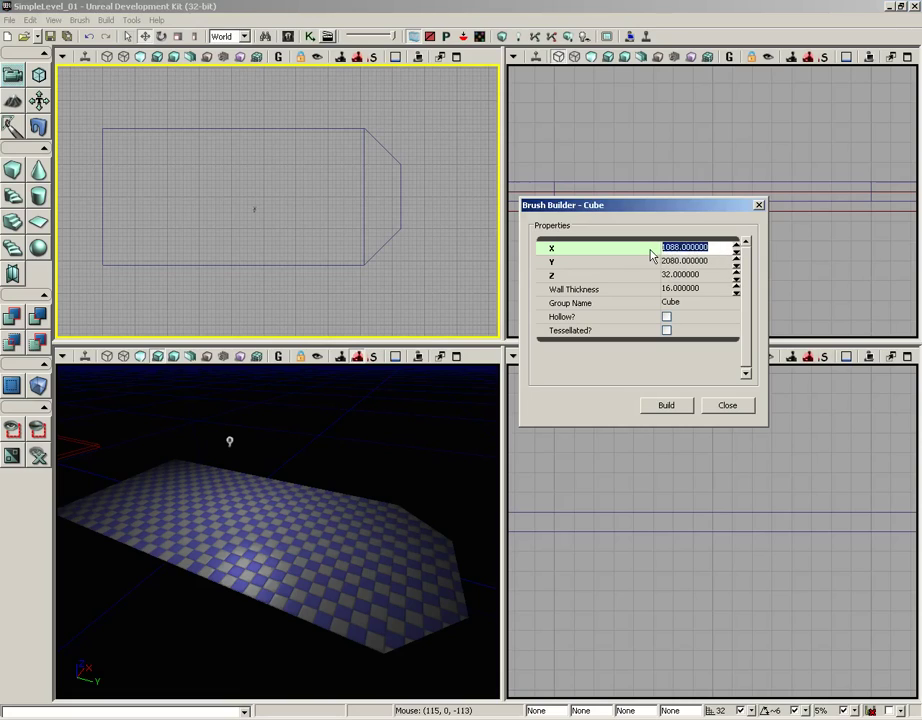
text(32)
click(676, 279)
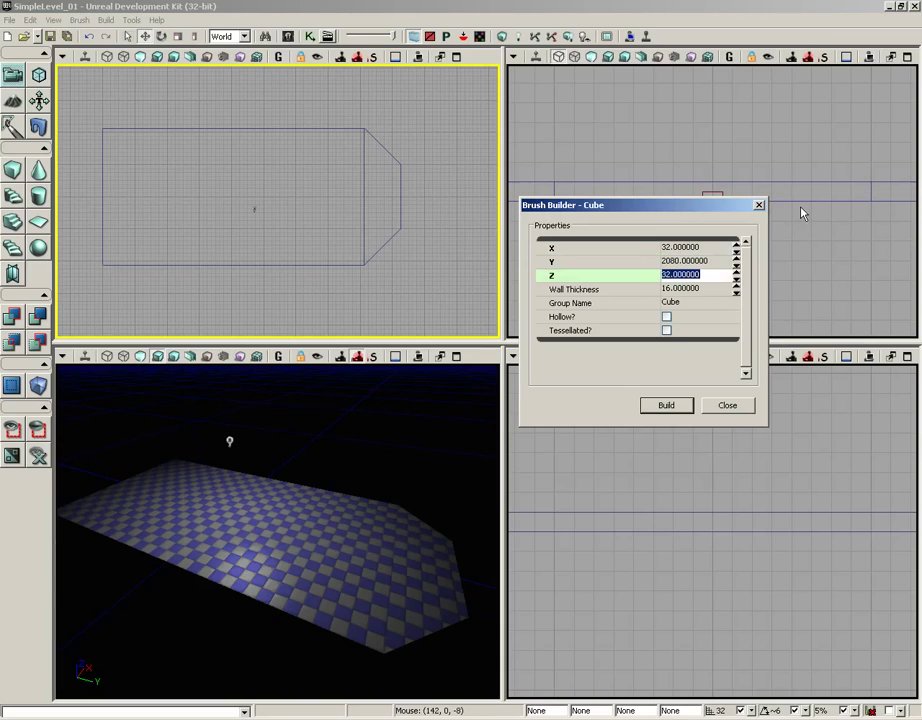
text(512)
click(667, 406)
click(727, 406)
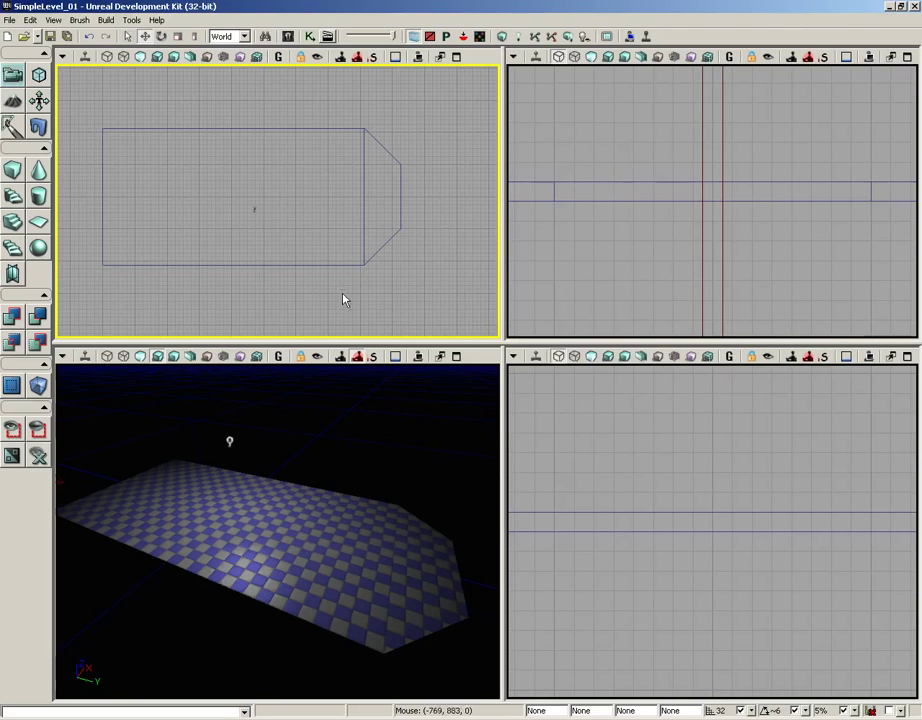
- Move the builder brush in the top view onto the floor's upper long edge
mouse_move(342, 294)
right_down()
mouse_move(329, 253)
mouse_move(393, 315)
mouse_move(459, 319)
mouse_move(463, 307)
right_up()
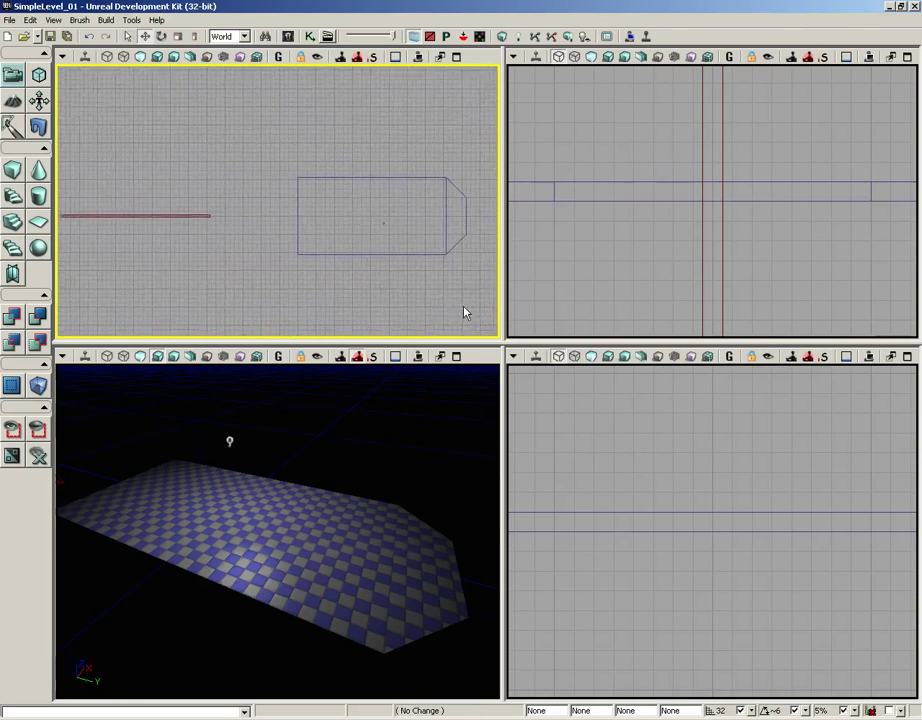
click(180, 213)
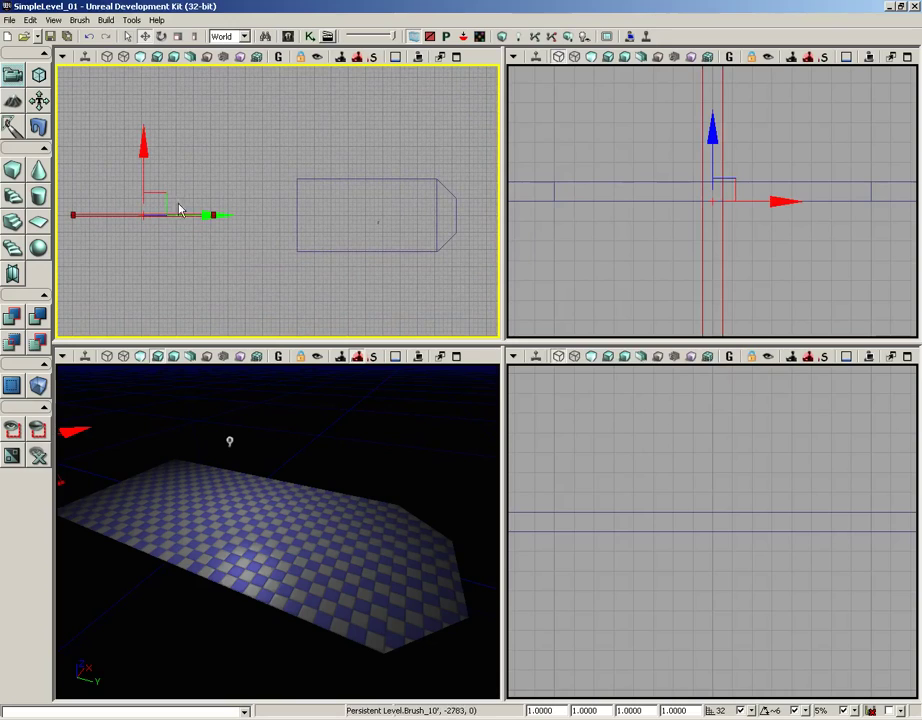
mouse_move(165, 191)
mouse_down()
mouse_move(367, 170)
mouse_move(387, 154)
mouse_up()
- Set the brush's pivot on its outer corner and snap it to the floor corner, flush along the long edge, checking both ends
mouse_move(323, 194)
right_down()
mouse_move(284, 210)
mouse_move(329, 338)
right_up()
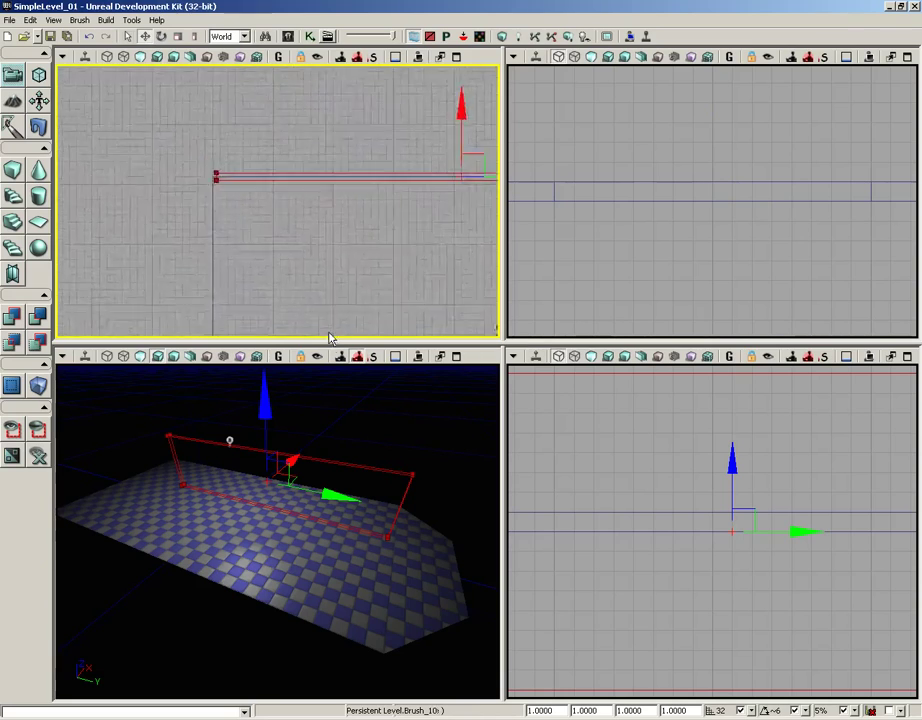
scroll(272, 206, up, 2)
scroll(208, 121, up, 2)
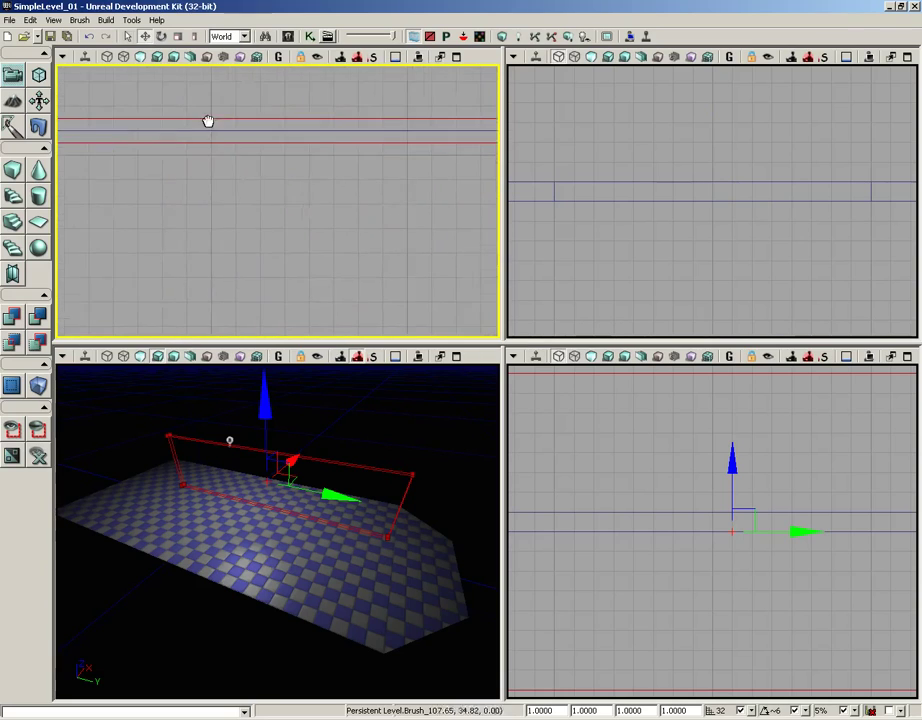
mouse_move(208, 121)
mouse_down()
mouse_move(315, 191)
mouse_move(232, 171)
mouse_up()
scroll(280, 183, up, 2)
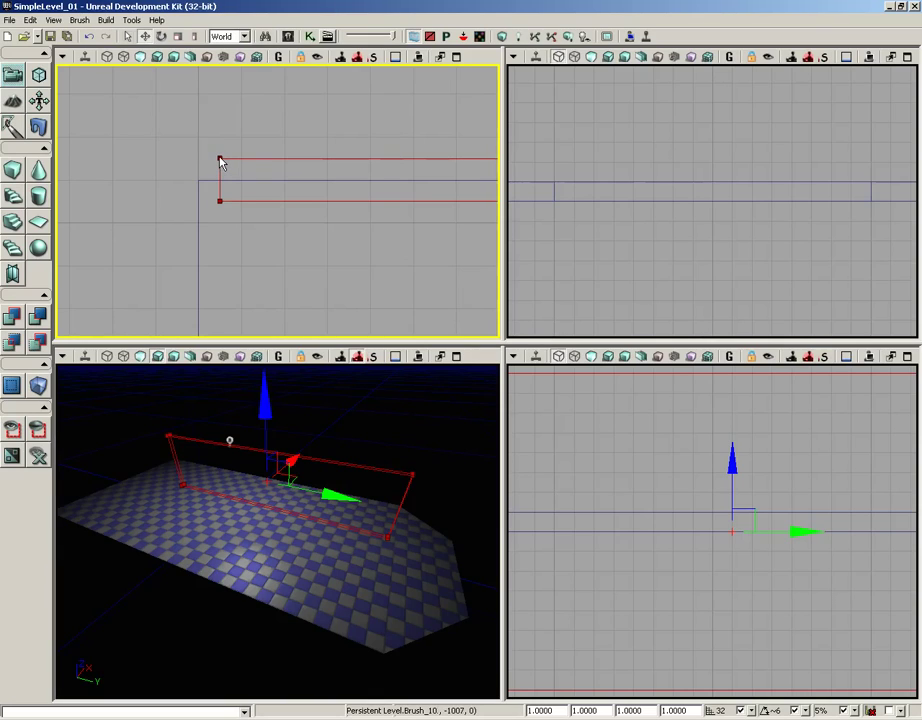
click(221, 163)
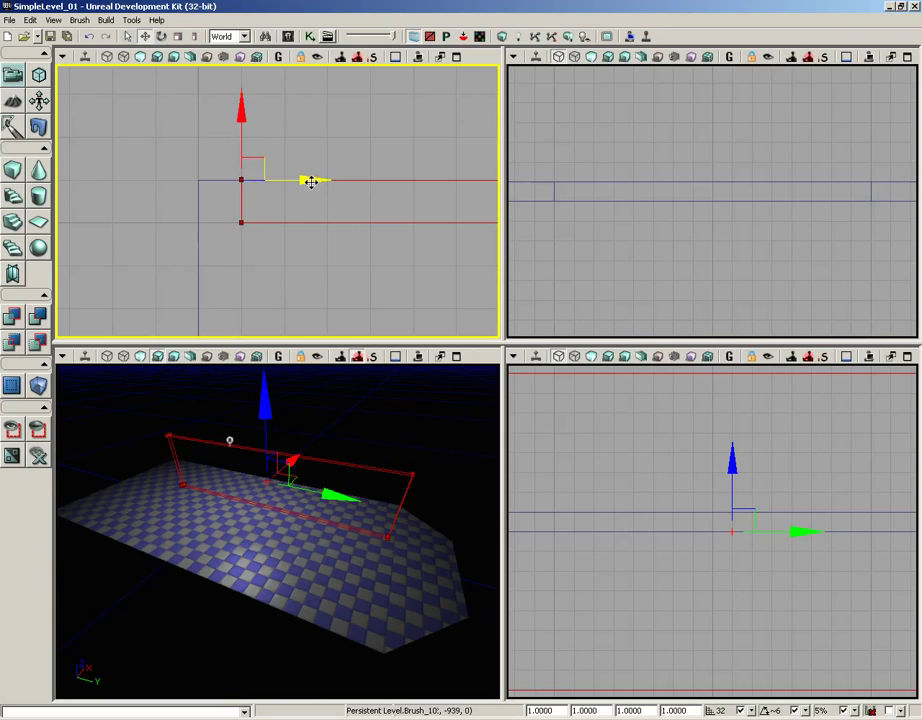
drag(313, 181, 274, 183)
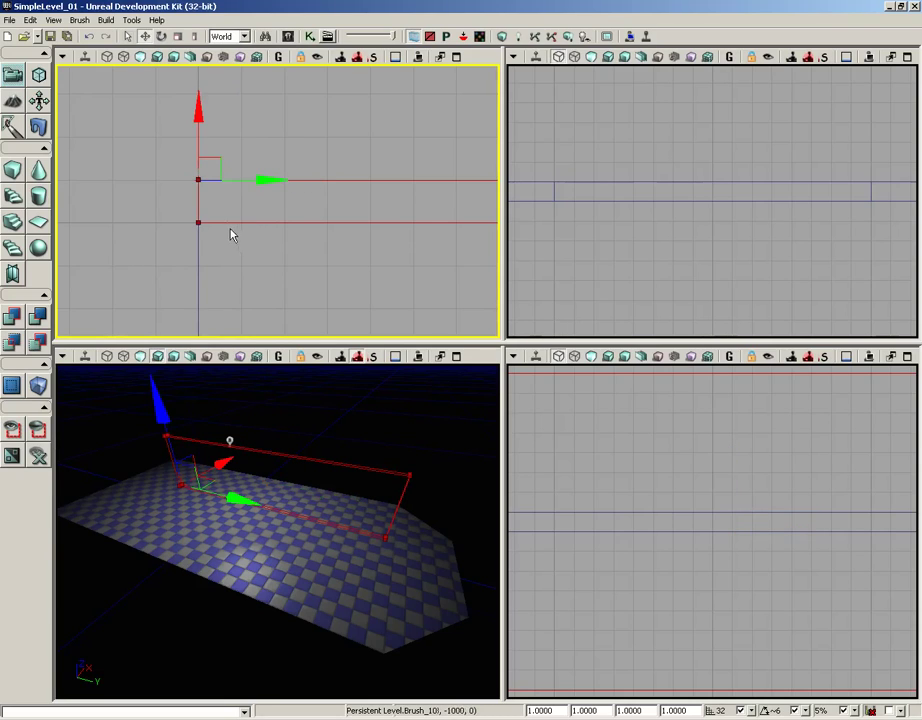
right_drag(306, 199, 49, 187)
scroll(117, 188, down, 7)
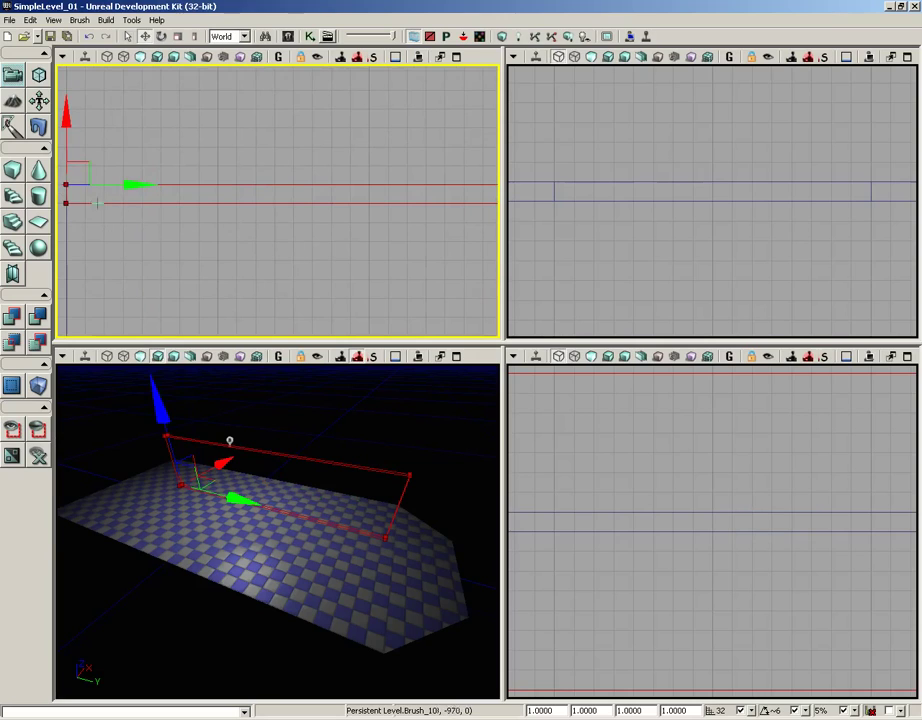
right_drag(342, 241, 68, 244)
scroll(296, 245, down, 4)
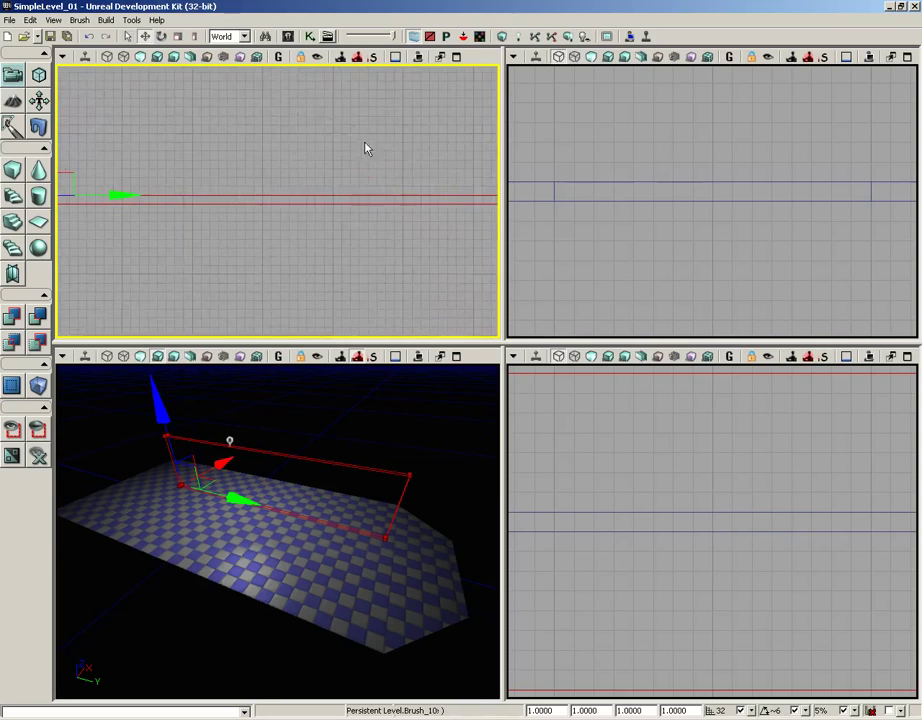
right_drag(366, 146, 185, 128)
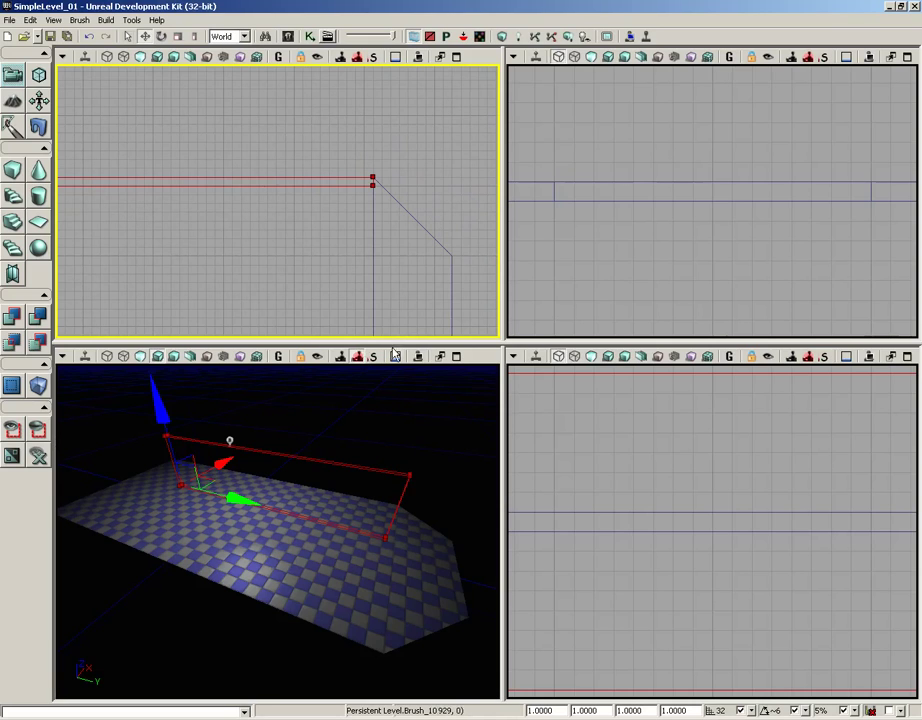
- Raise the builder brush in the side view until its base rests on the floor's top surface
click(647, 425)
scroll(647, 425, down, 2)
scroll(647, 425, down, 6)
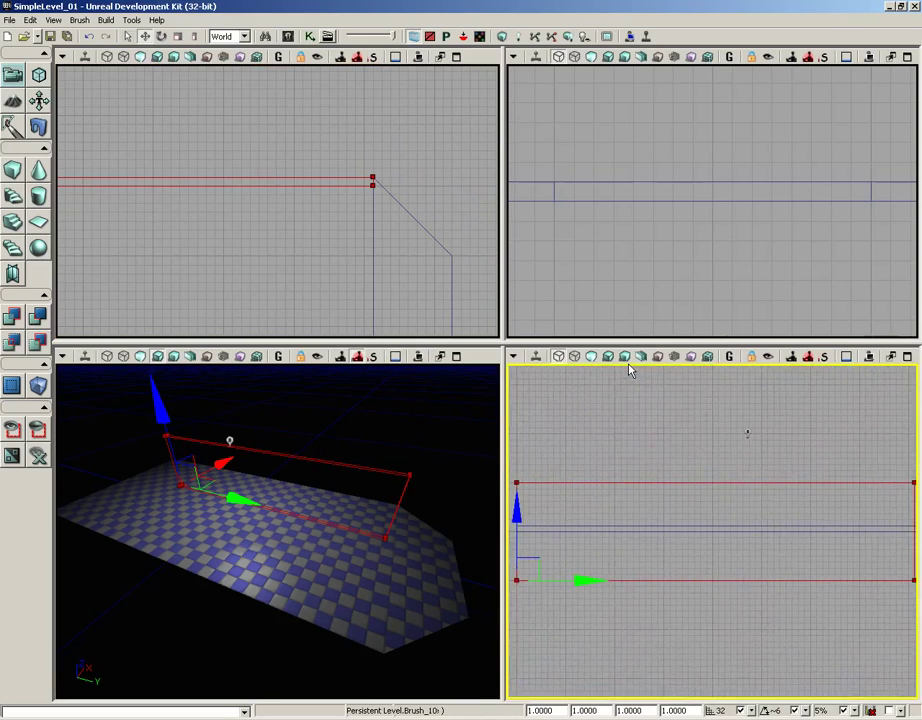
right_drag(631, 370, 666, 448)
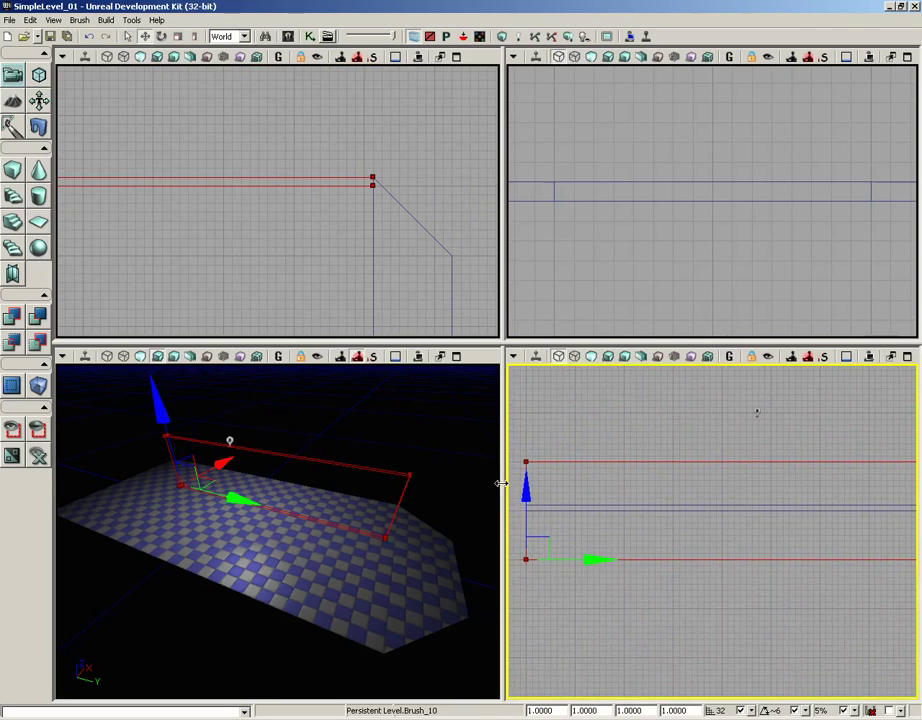
drag(503, 486, 341, 488)
scroll(561, 486, down, 2)
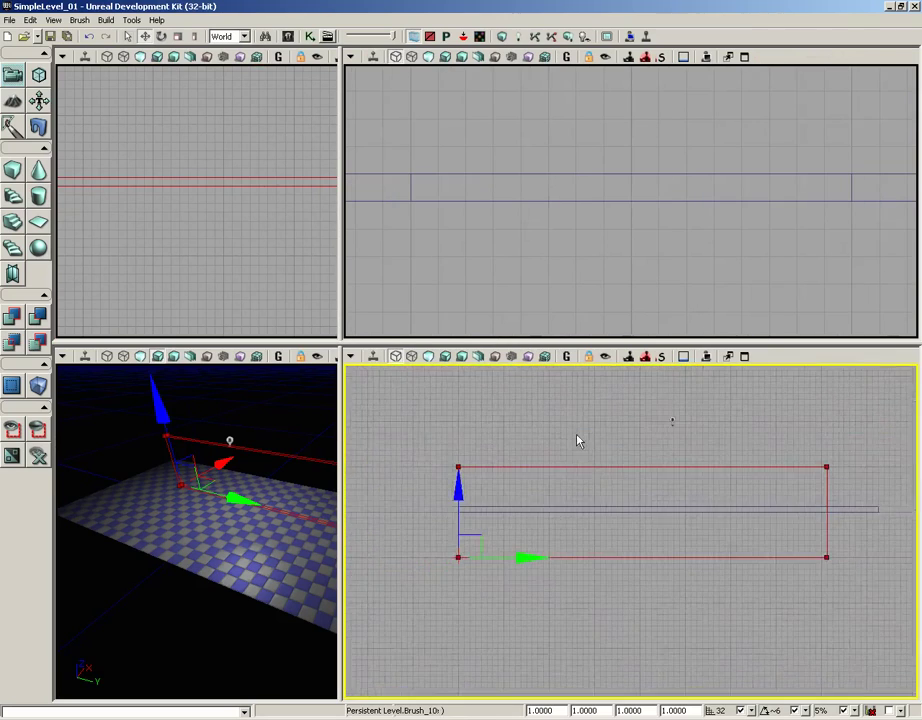
drag(578, 438, 545, 486)
drag(409, 497, 414, 432)
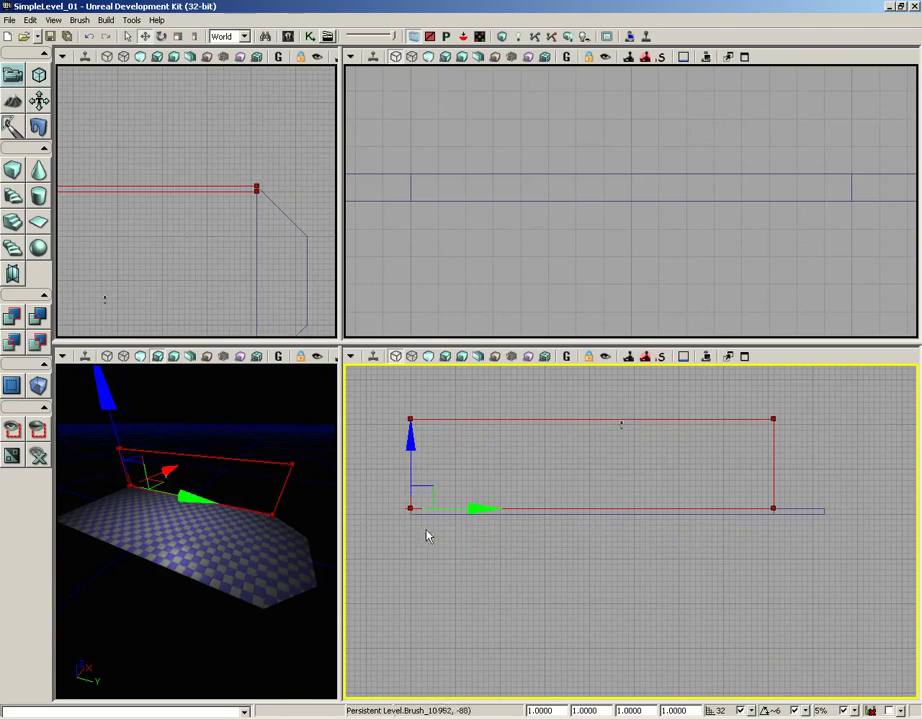
mouse_move(438, 532)
mouse_down()
mouse_move(564, 483)
mouse_move(639, 663)
mouse_up()
scroll(564, 483, up, 6)
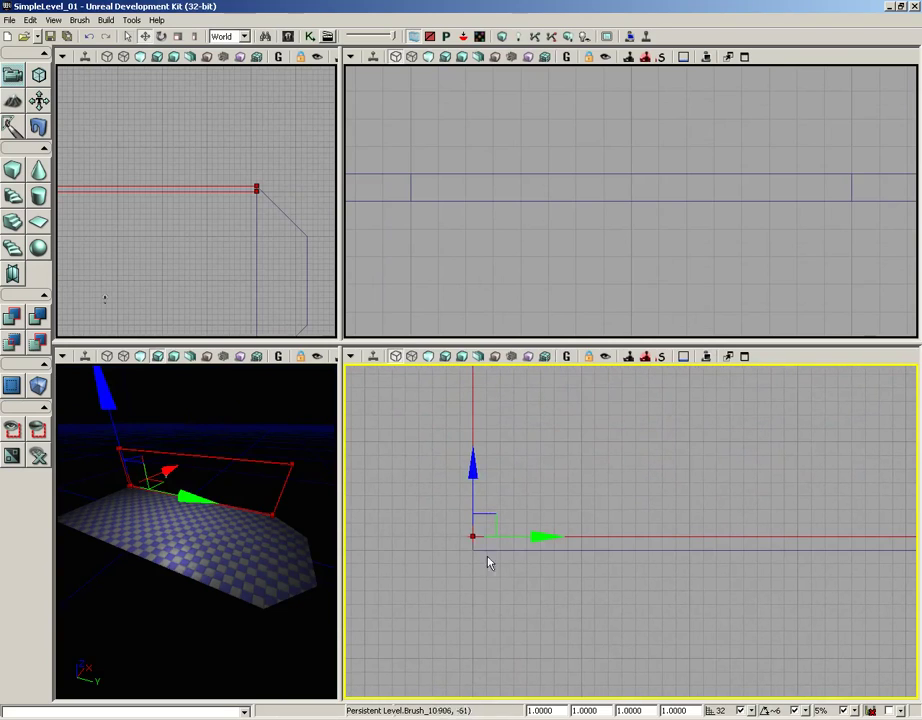
- Create the wall from the builder brush with CSG Add and move the builder brush clear behind it
mouse_move(208, 268)
mouse_down()
mouse_move(270, 238)
mouse_move(285, 209)
mouse_up()
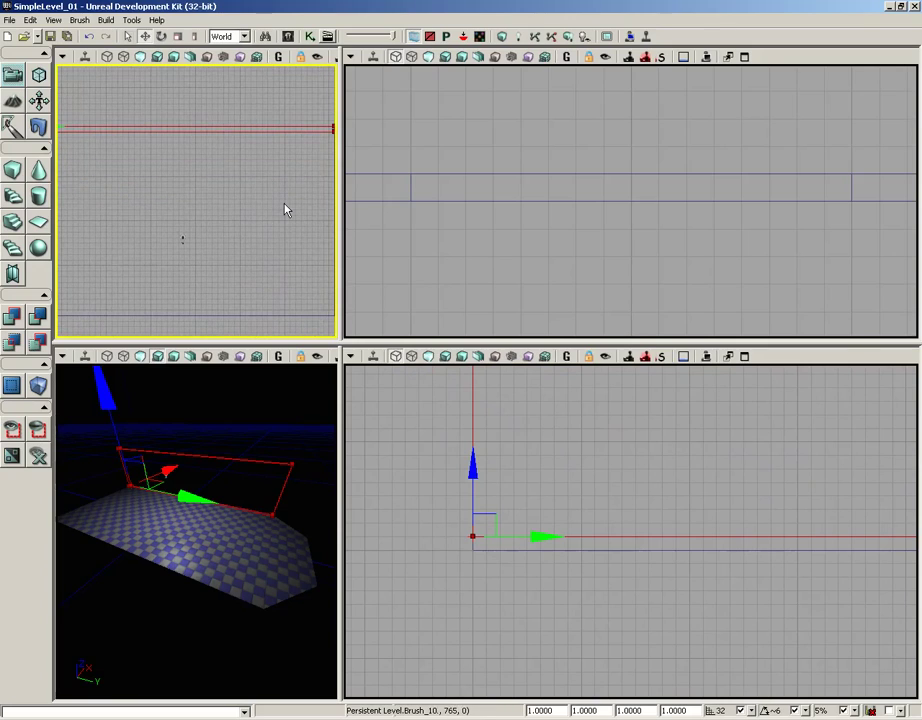
click(15, 318)
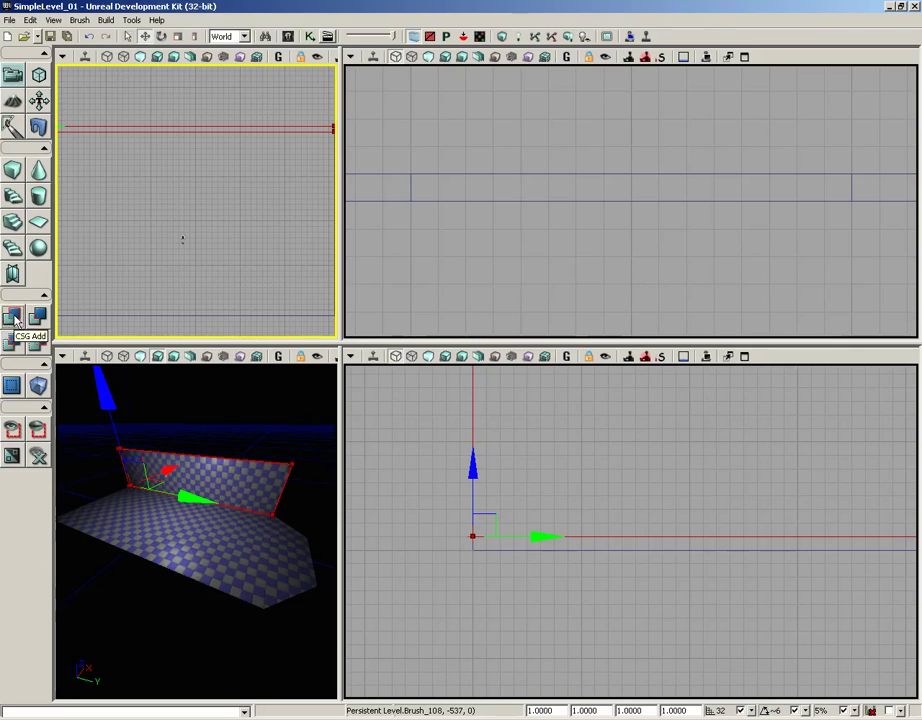
mouse_move(140, 478)
mouse_down()
mouse_move(107, 465)
mouse_move(171, 414)
mouse_move(336, 396)
mouse_up()
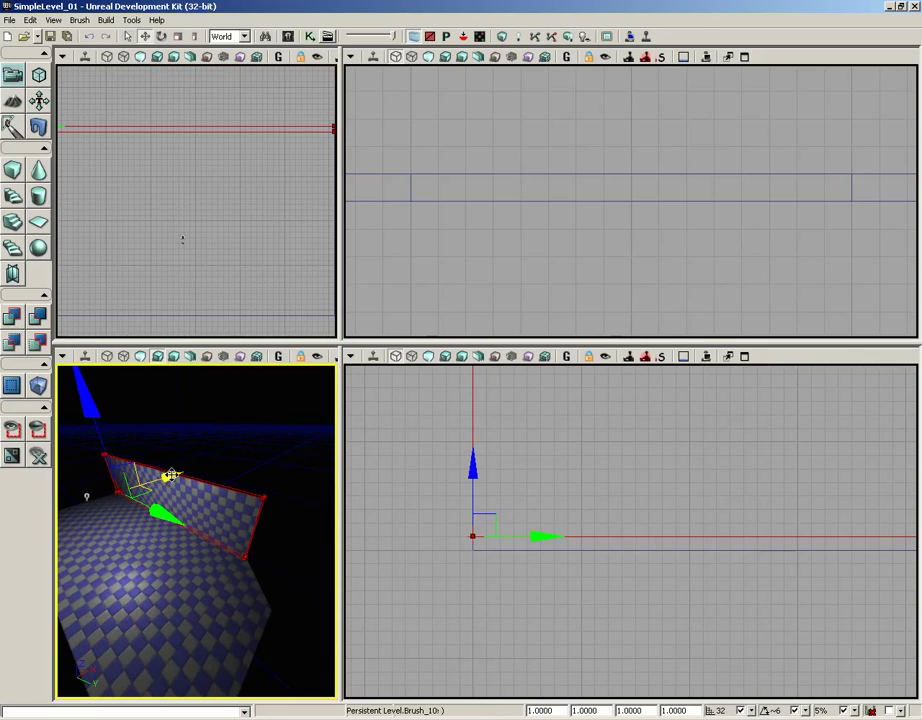
mouse_move(170, 475)
mouse_down()
mouse_move(259, 465)
mouse_move(335, 430)
mouse_move(172, 481)
mouse_up()
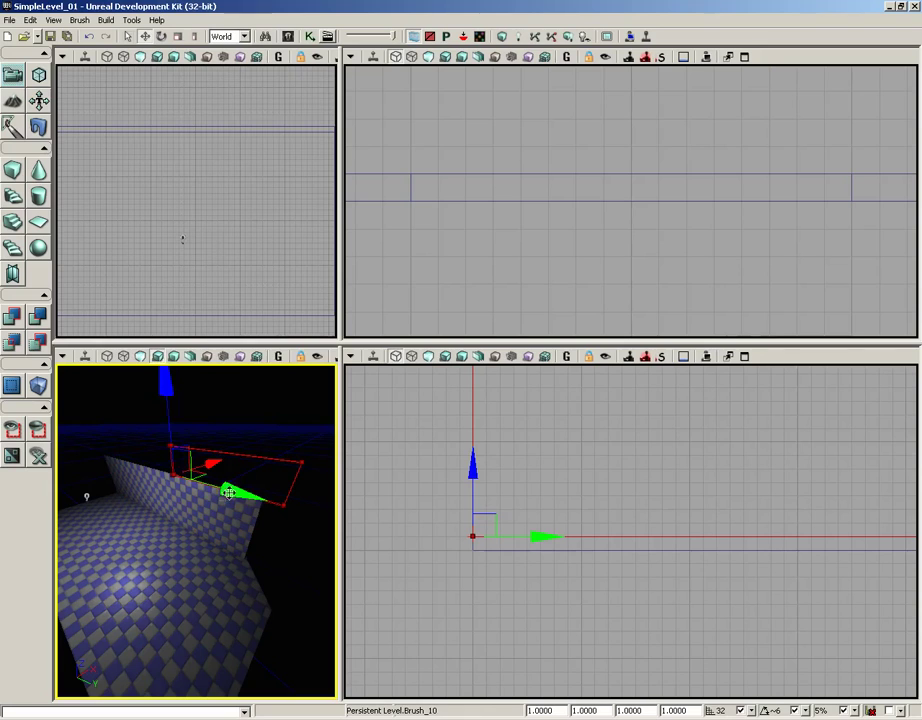
- Widen the top and perspective viewports and maximize the top view around the wall's end at the floor's angled corner
scroll(282, 214, down, 4)
drag(298, 234, 222, 248)
scroll(222, 250, up, 3)
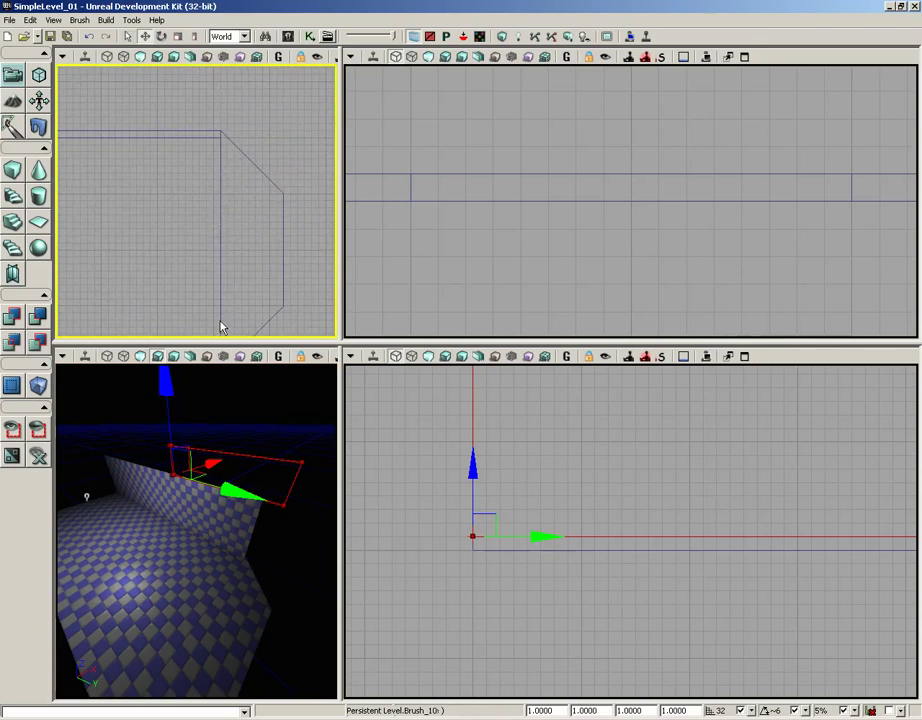
drag(340, 231, 564, 233)
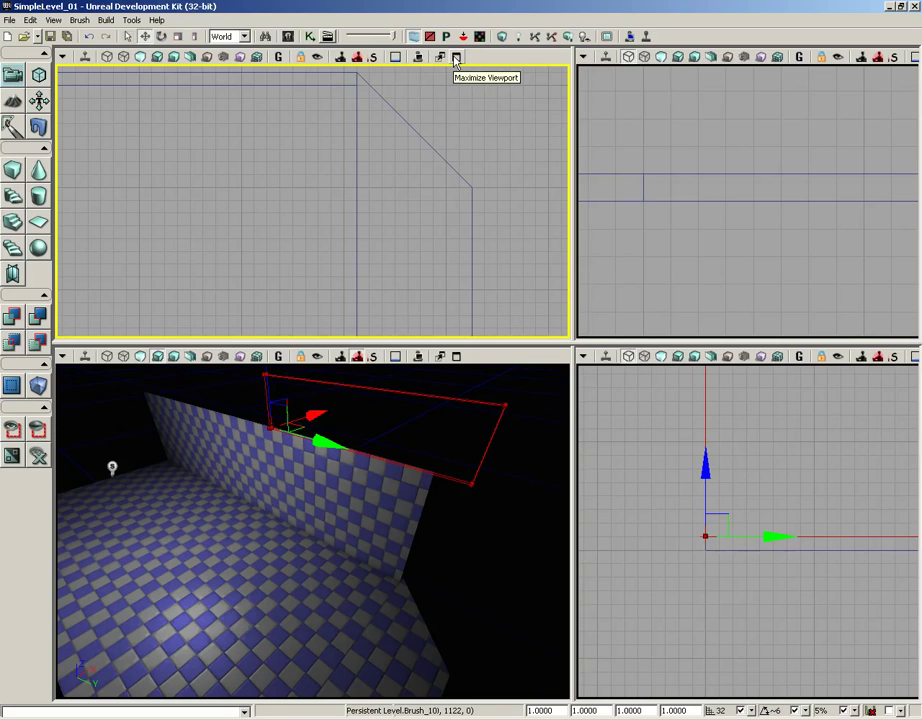
click(456, 62)
- In Geometry Mode, move the wall's inner end vertices one grid square outward onto the floor's diagonal edge, and return to Camera Mode
mouse_move(504, 251)
mouse_down()
mouse_move(443, 290)
mouse_move(368, 397)
mouse_up()
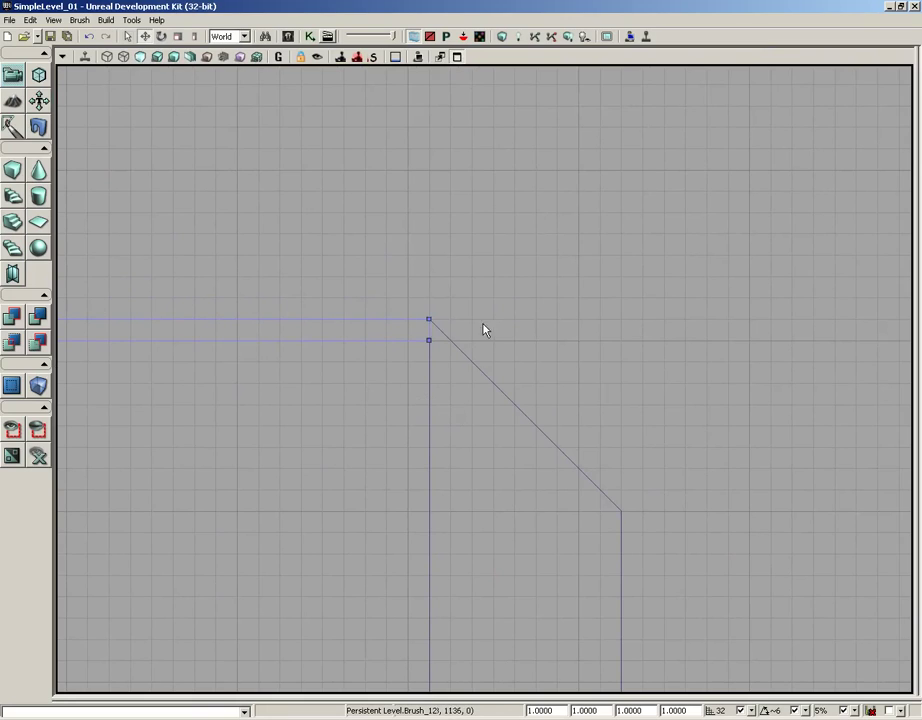
drag(484, 327, 422, 305)
scroll(422, 305, up, 3)
mouse_move(220, 262)
mouse_down()
mouse_move(383, 251)
mouse_move(339, 317)
mouse_up()
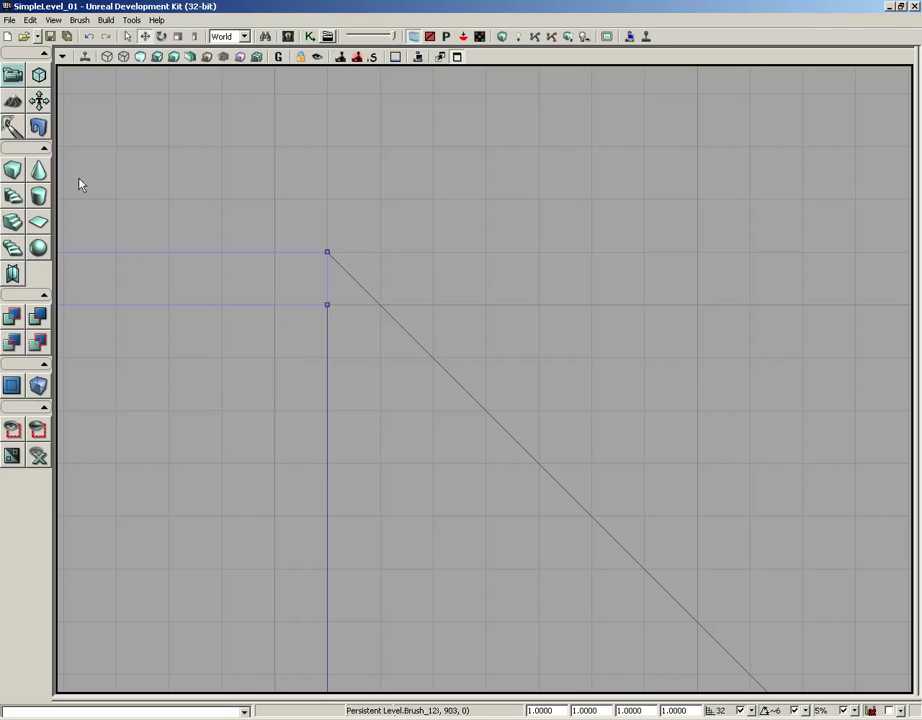
click(40, 76)
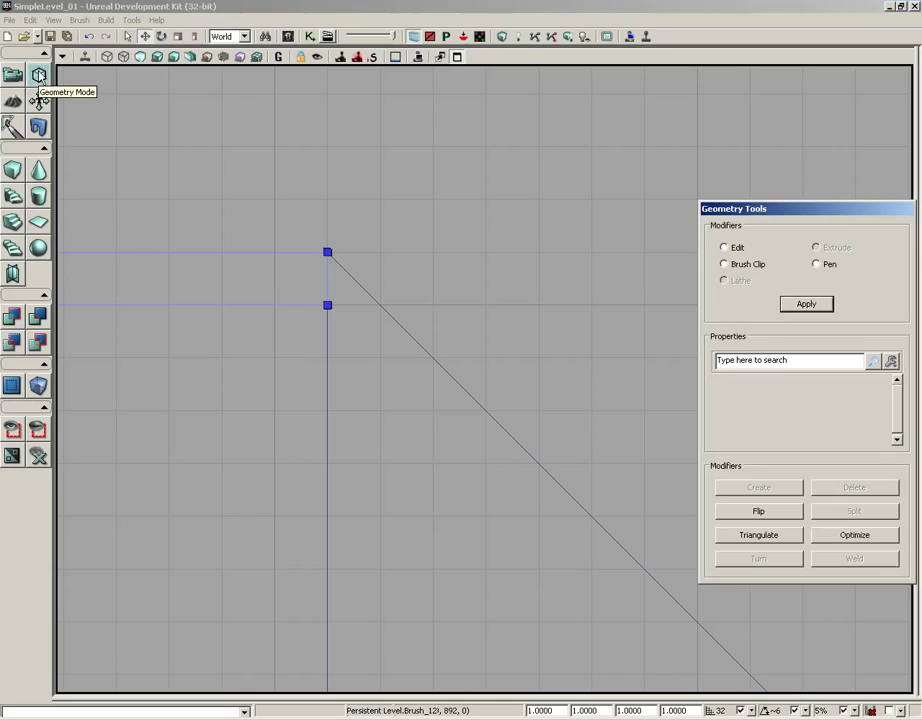
click(327, 305)
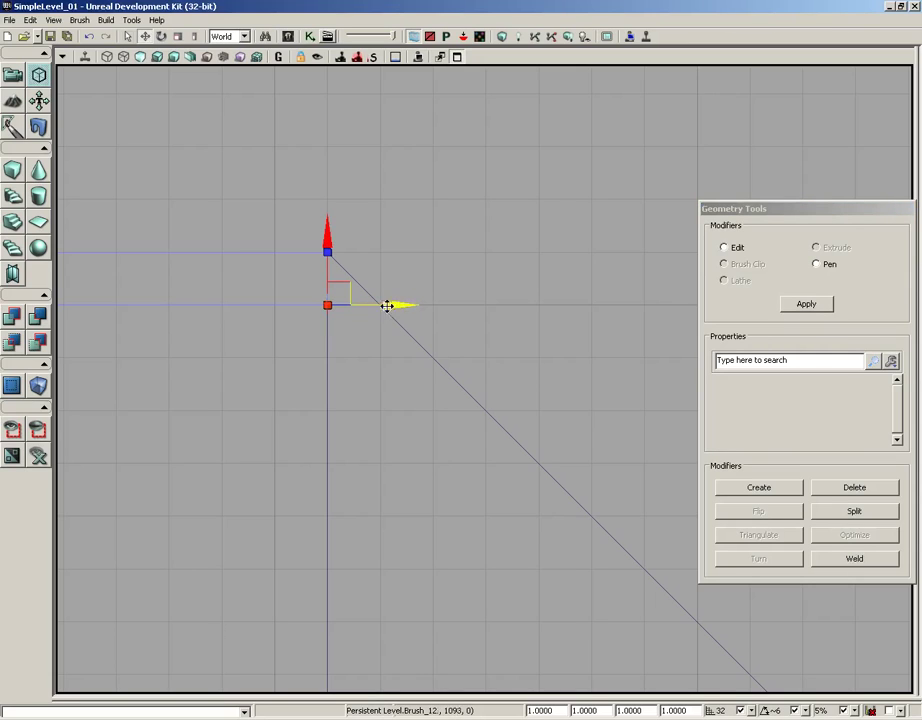
drag(404, 304, 449, 305)
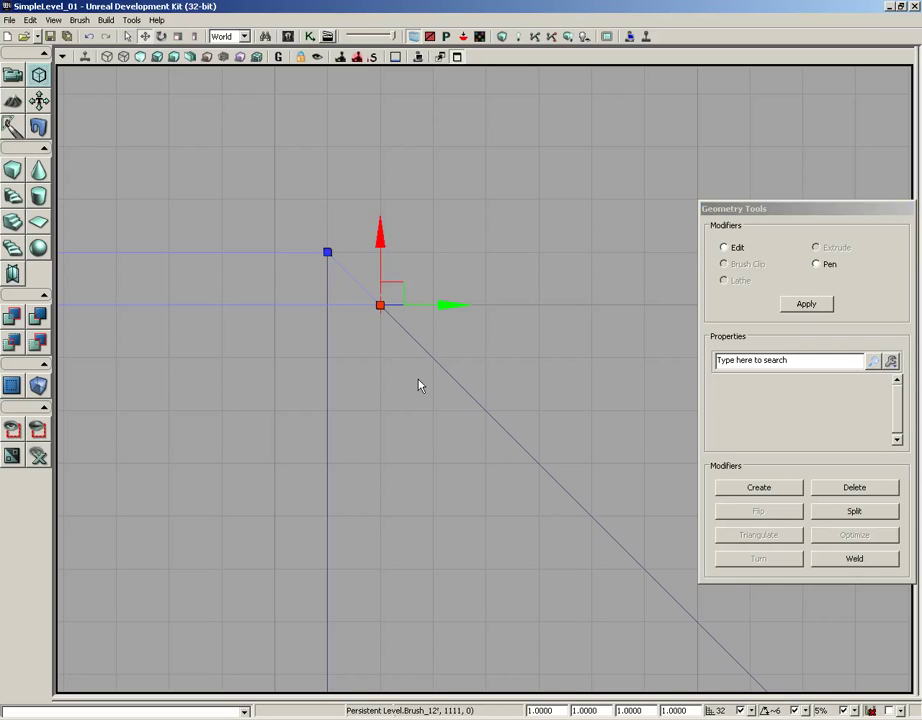
click(13, 78)
- Restore the four-viewport layout, rebuild the level geometry, and inspect the wall's reshaped end in the perspective view
scroll(251, 243, down, 5)
drag(225, 159, 366, 237)
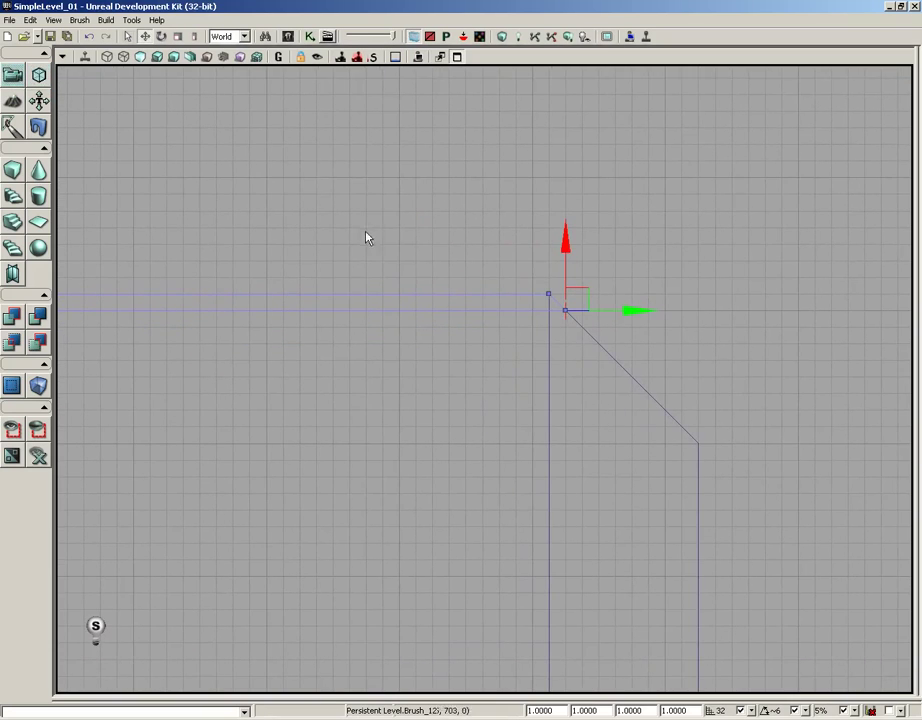
click(457, 57)
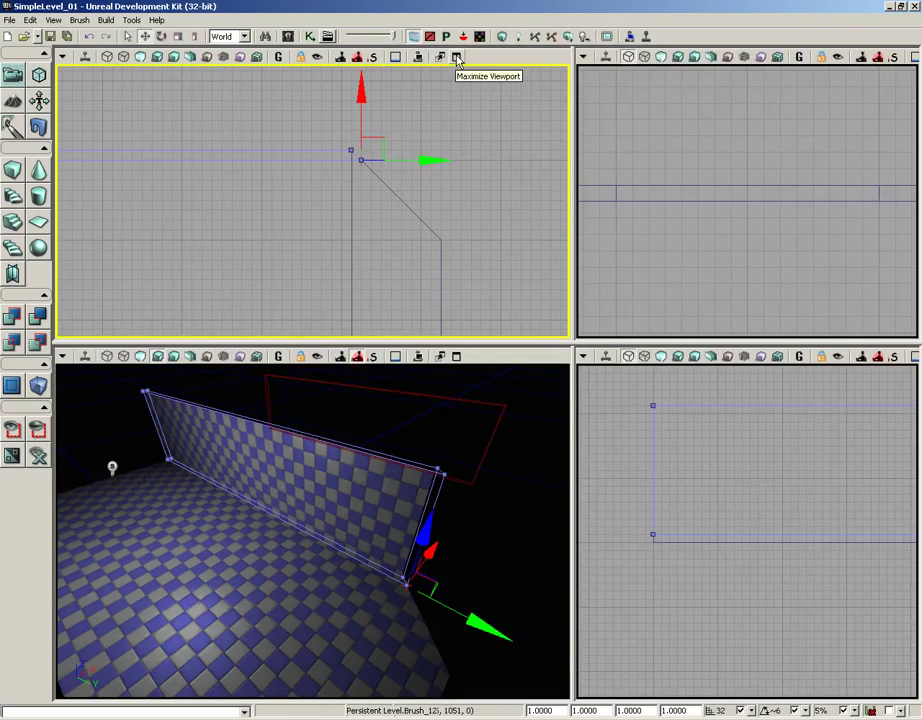
drag(337, 501, 490, 346)
right_drag(286, 508, 285, 578)
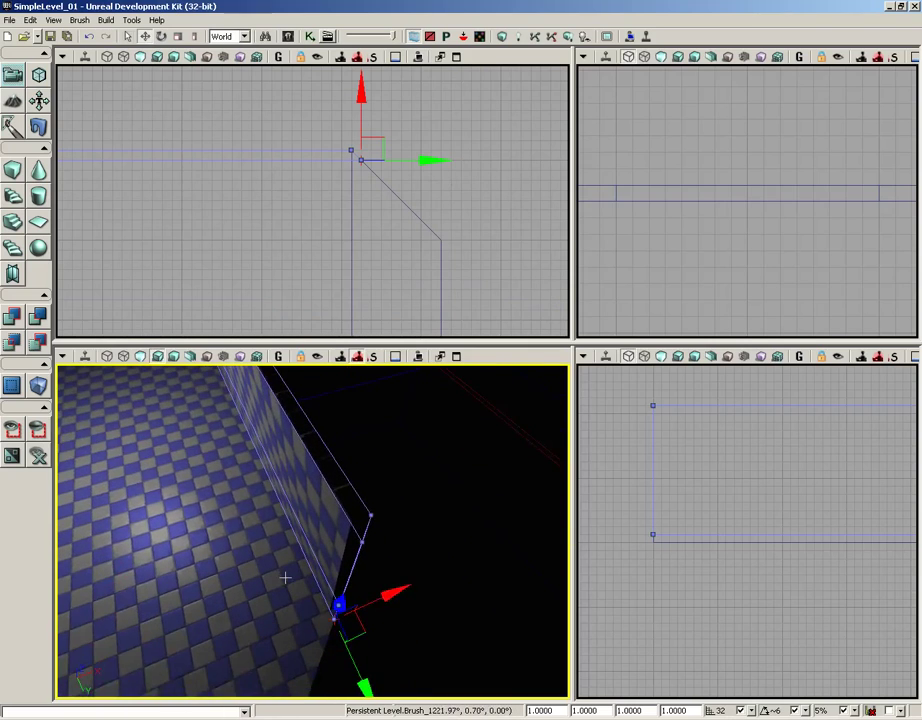
drag(285, 577, 285, 588)
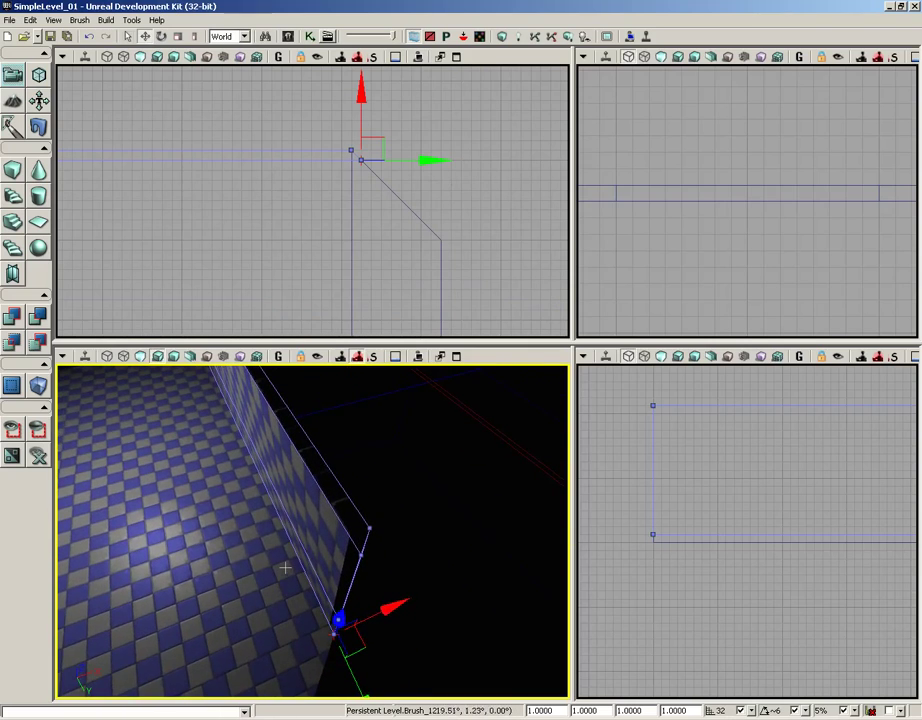
click(502, 38)
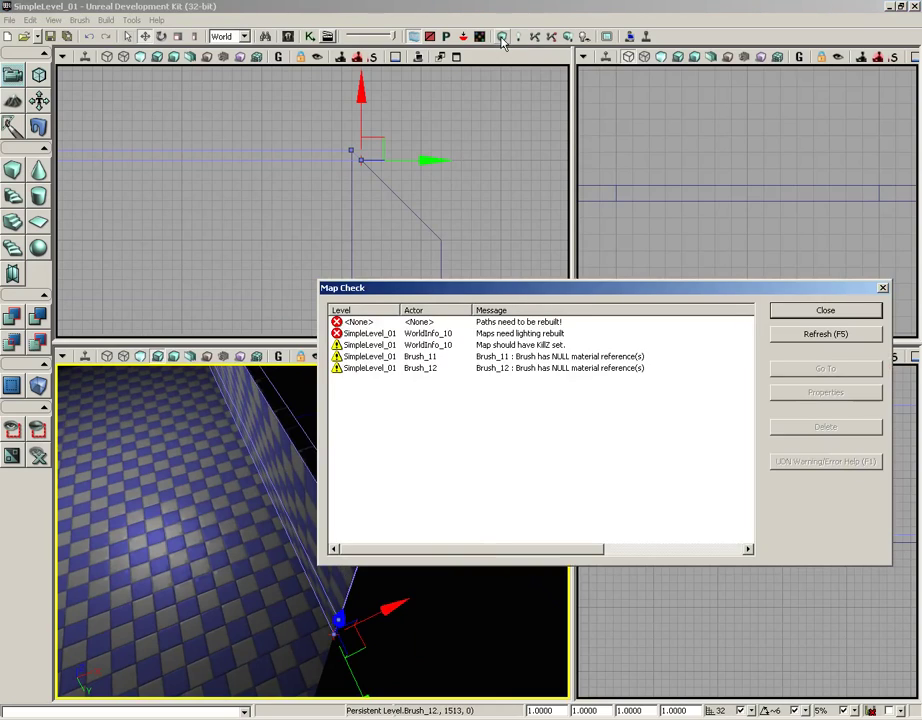
click(810, 310)
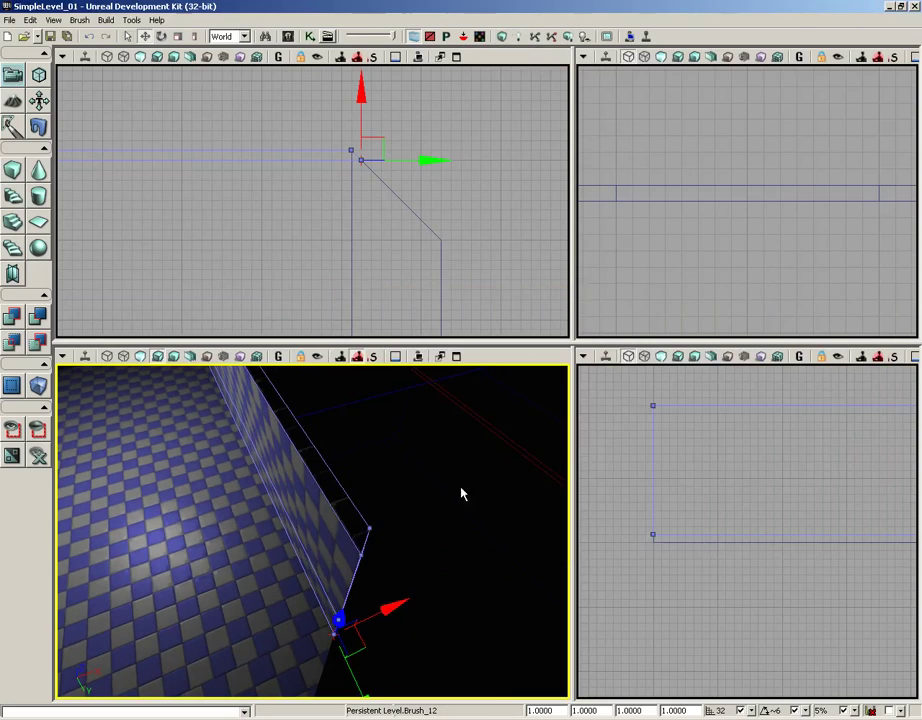
mouse_move(461, 494)
mouse_down()
mouse_move(362, 637)
mouse_move(354, 669)
mouse_move(354, 591)
mouse_up()
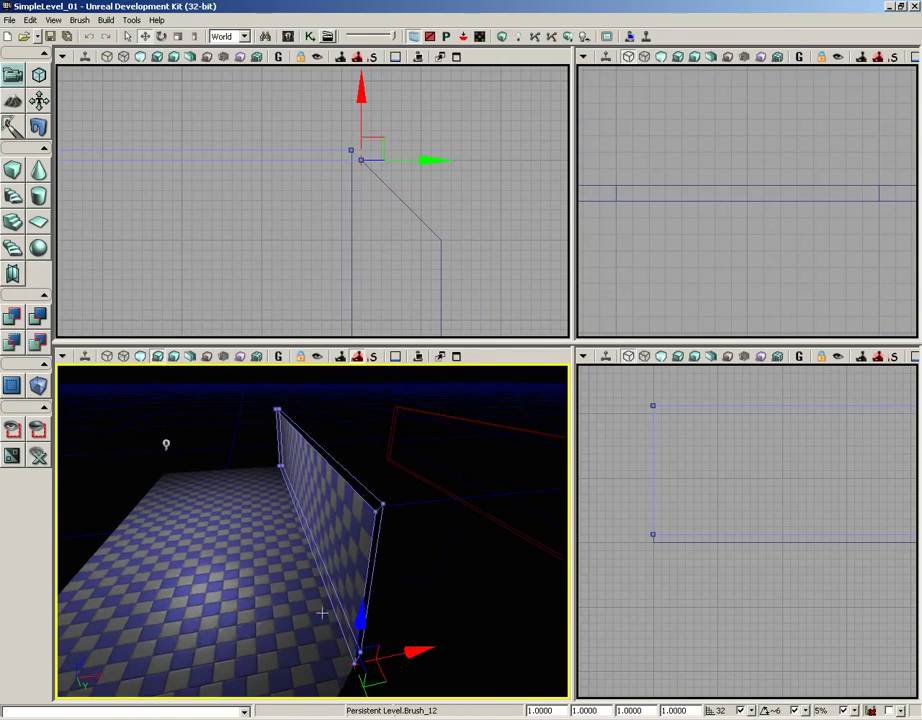
- Duplicate the shaped wall in the top view and align the copy along the floor's opposite long edge
drag(249, 269, 340, 179)
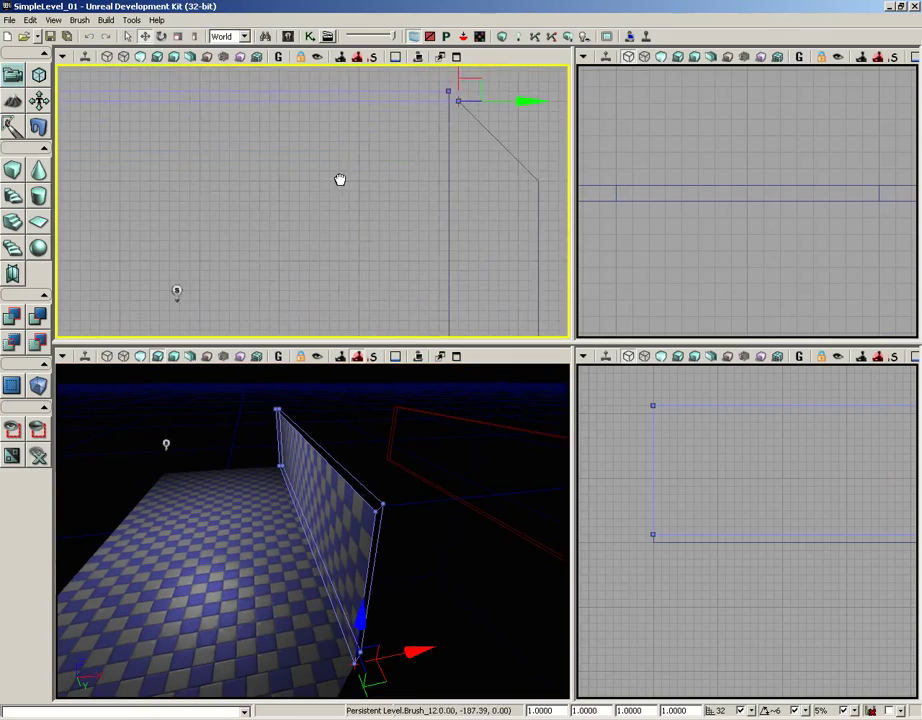
scroll(336, 108, down, 2)
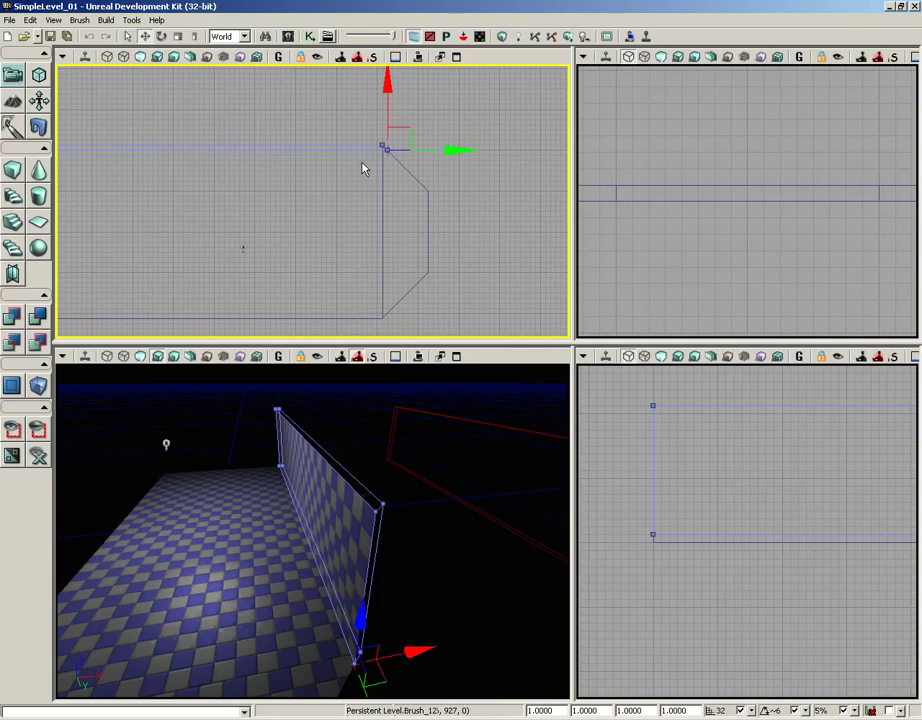
mouse_move(364, 173)
right_down()
mouse_move(375, 195)
mouse_move(397, 156)
right_up()
scroll(397, 156, down, 1)
drag(381, 182, 379, 200)
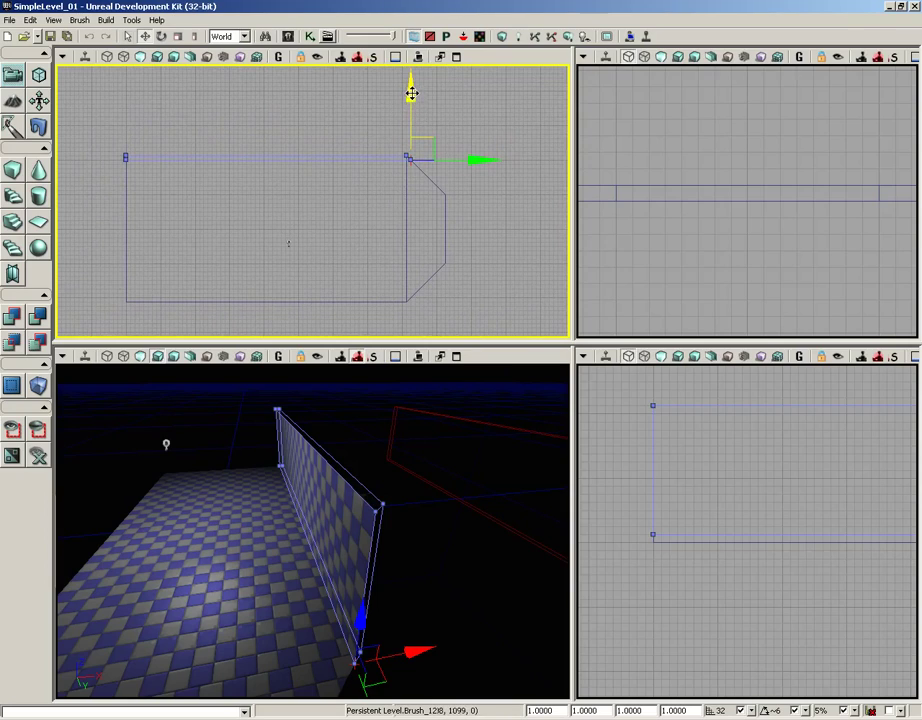
drag(412, 91, 405, 188)
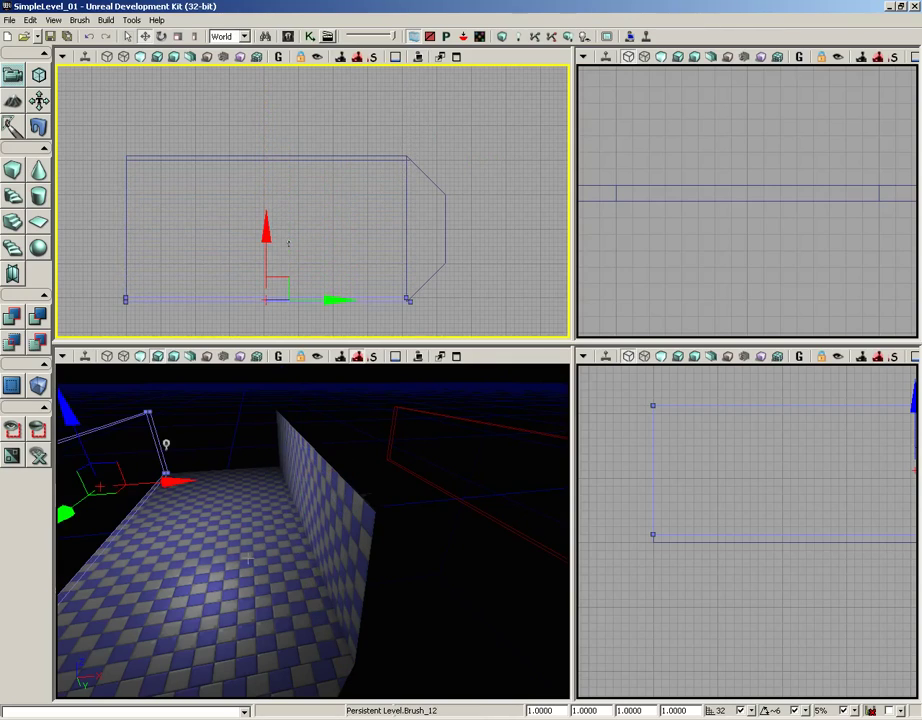
- Mirror the copied wall across the X axis and check that its angled end matches the floor's diagonal edge
mouse_move(216, 555)
mouse_down()
mouse_move(107, 570)
mouse_move(97, 440)
mouse_move(58, 428)
mouse_move(58, 370)
mouse_move(204, 558)
mouse_up()
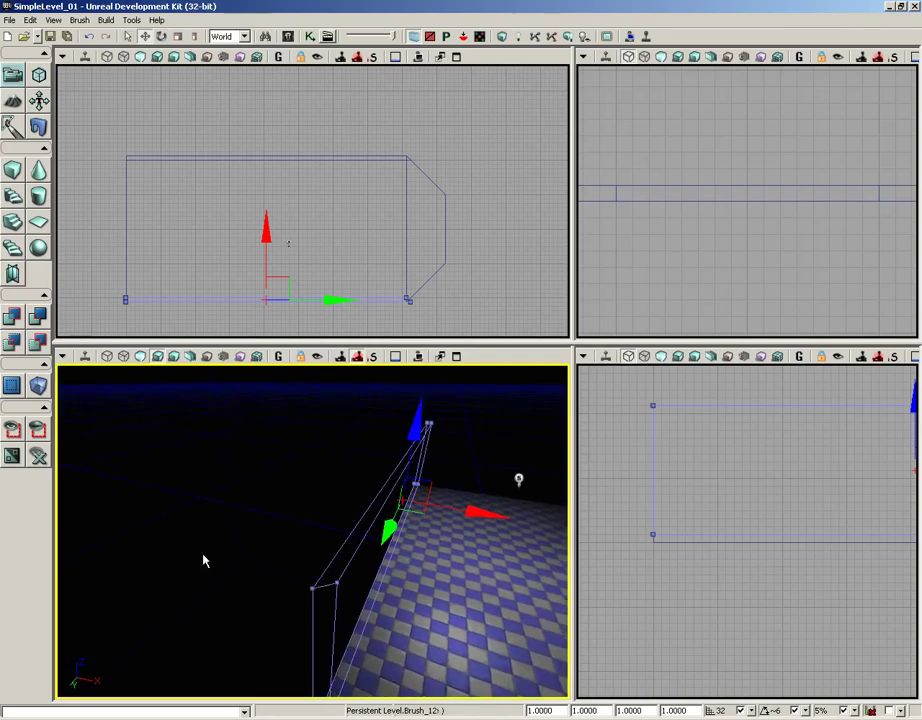
right_drag(204, 558, 203, 560)
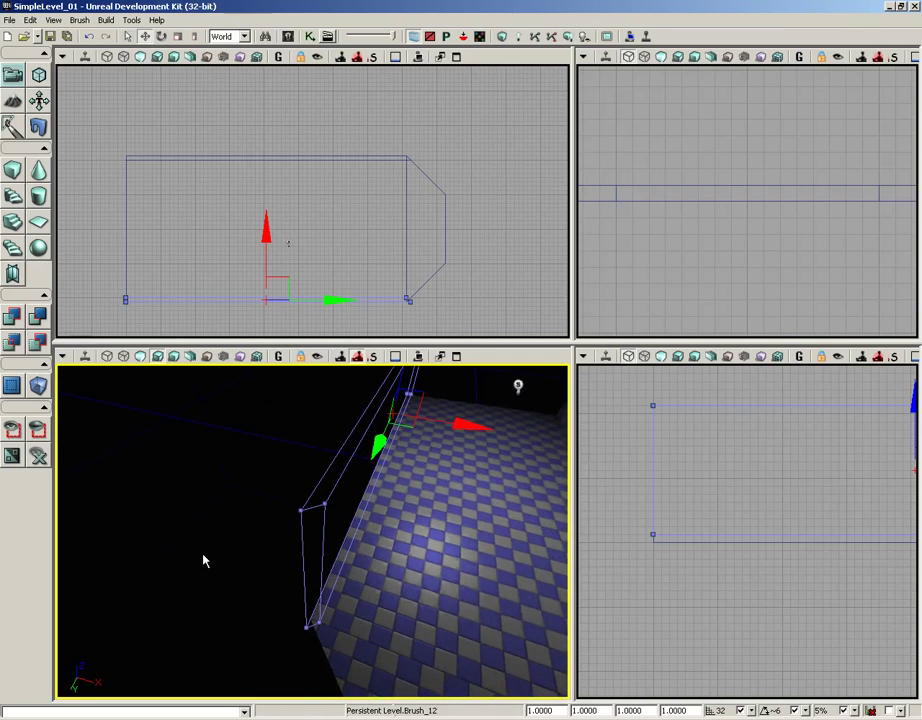
right_click(370, 299)
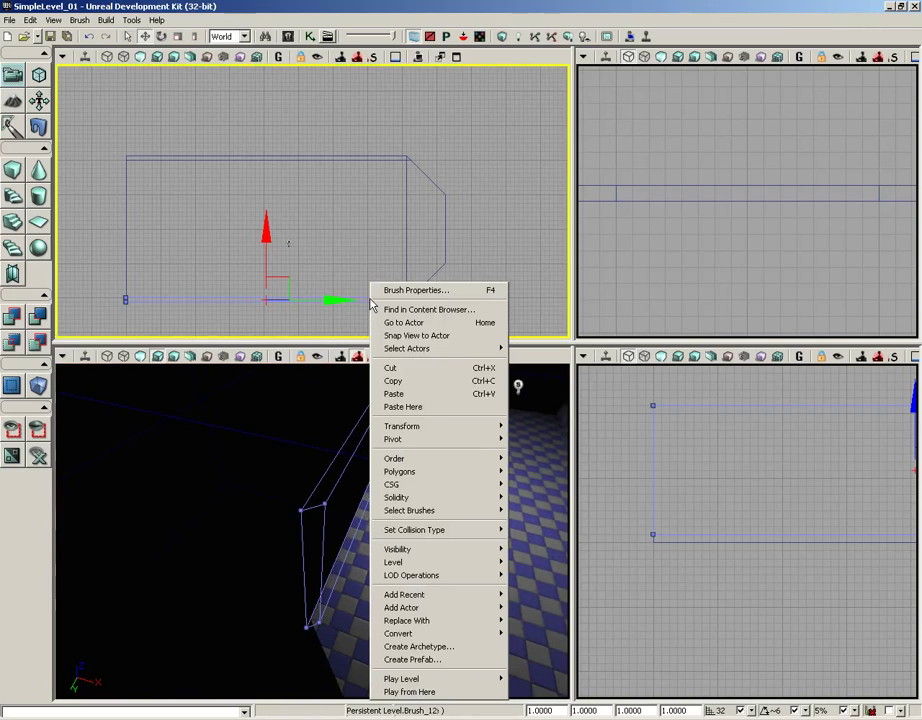
mouse_move(426, 428)
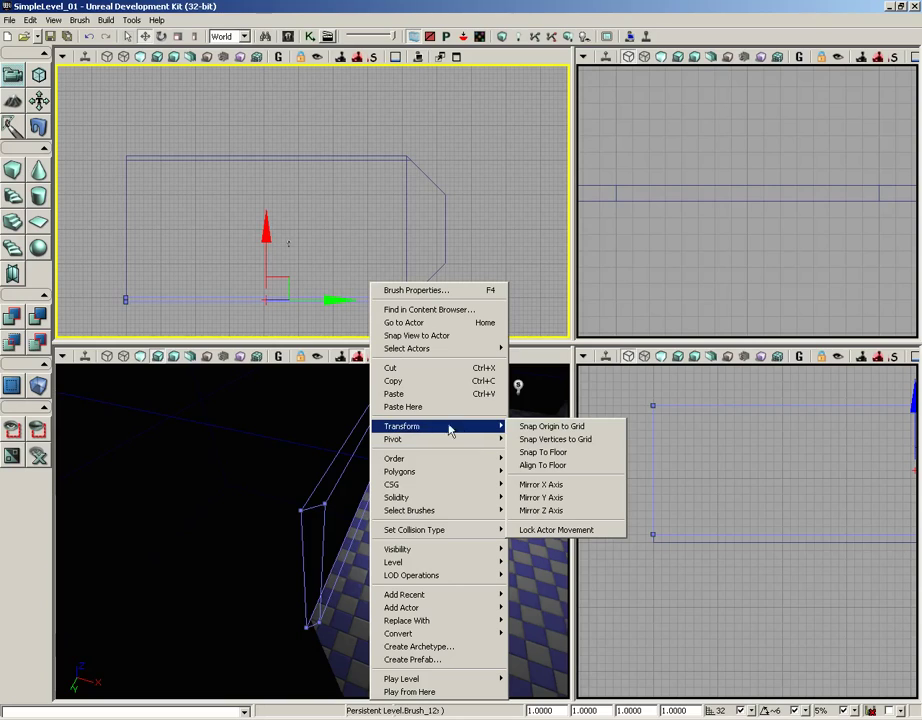
click(551, 486)
mouse_move(463, 277)
mouse_down()
mouse_move(414, 194)
mouse_move(307, 183)
mouse_move(274, 193)
mouse_up()
scroll(418, 204, up, 9)
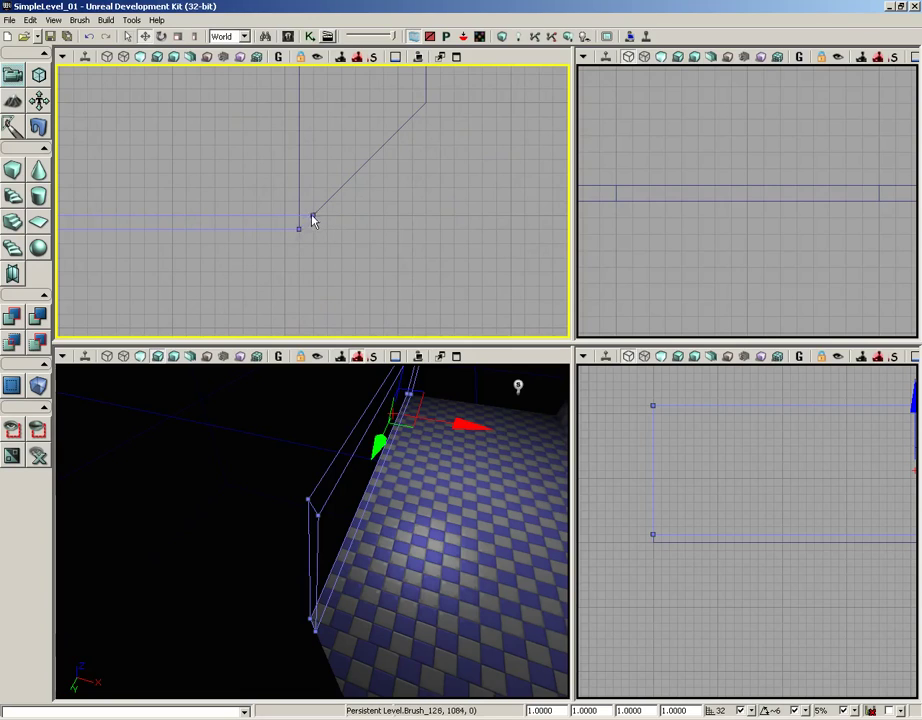
drag(313, 215, 546, 278)
scroll(399, 195, down, 8)
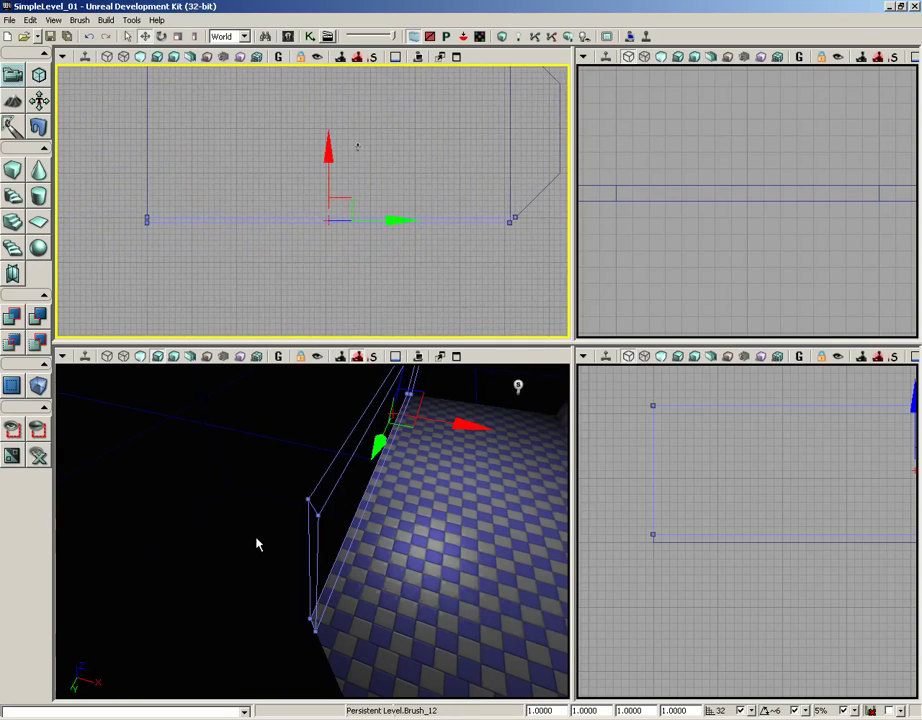
right_click(327, 468)
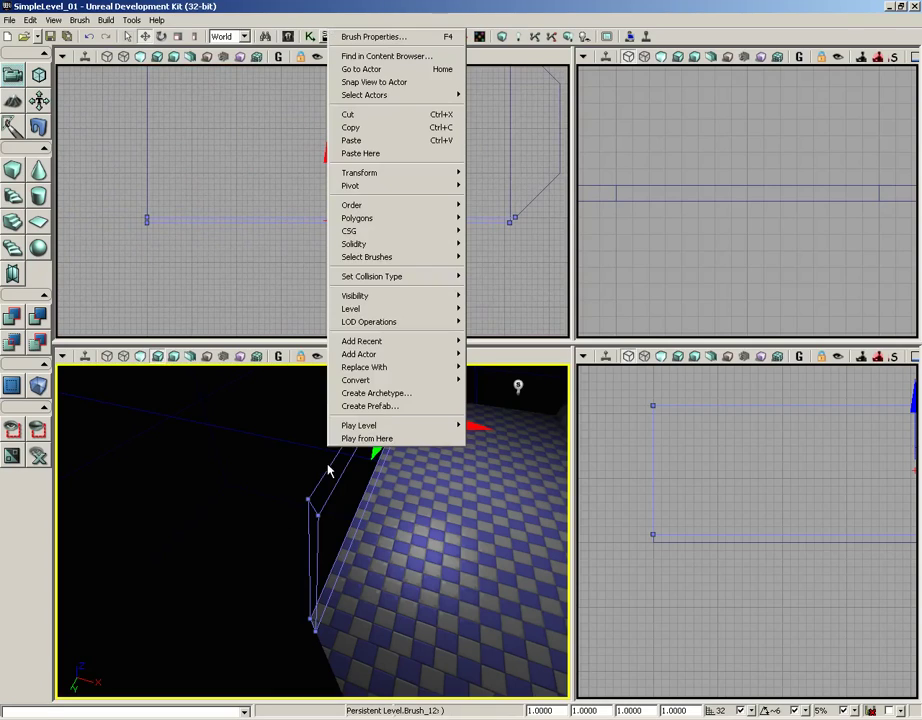
mouse_move(355, 174)
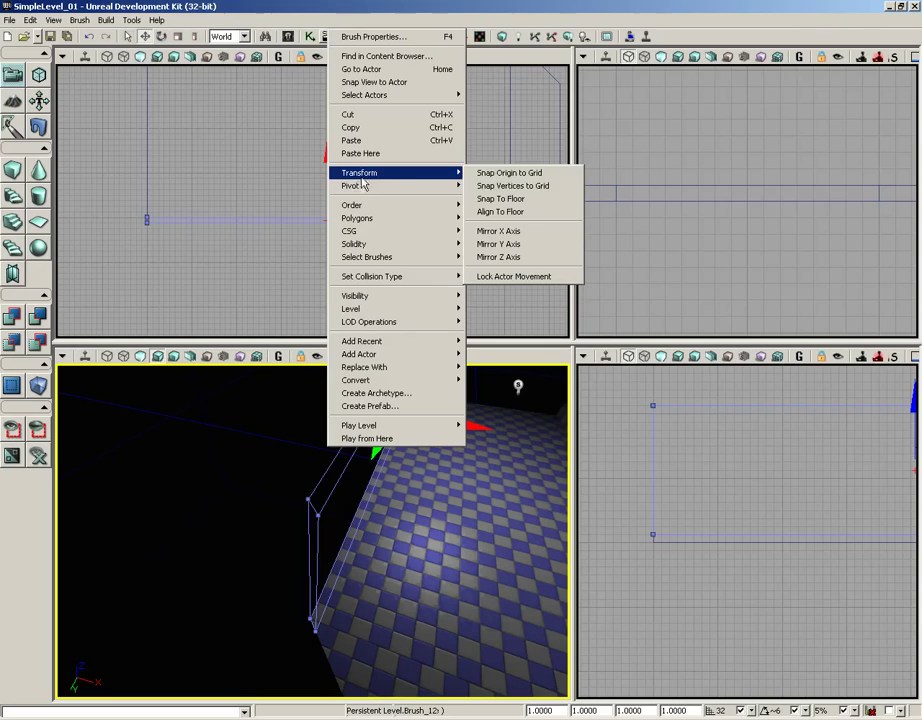
click(240, 249)
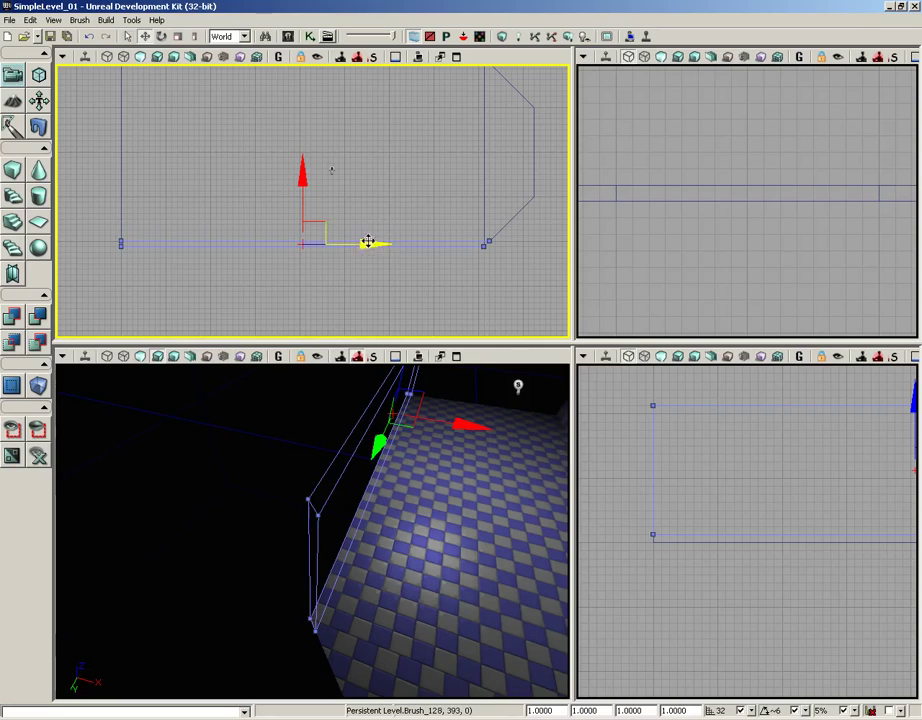
- Rebuild the geometry for the current level, close the Map Check report, and inspect both long walls in the perspective view
right_drag(274, 460, 270, 386)
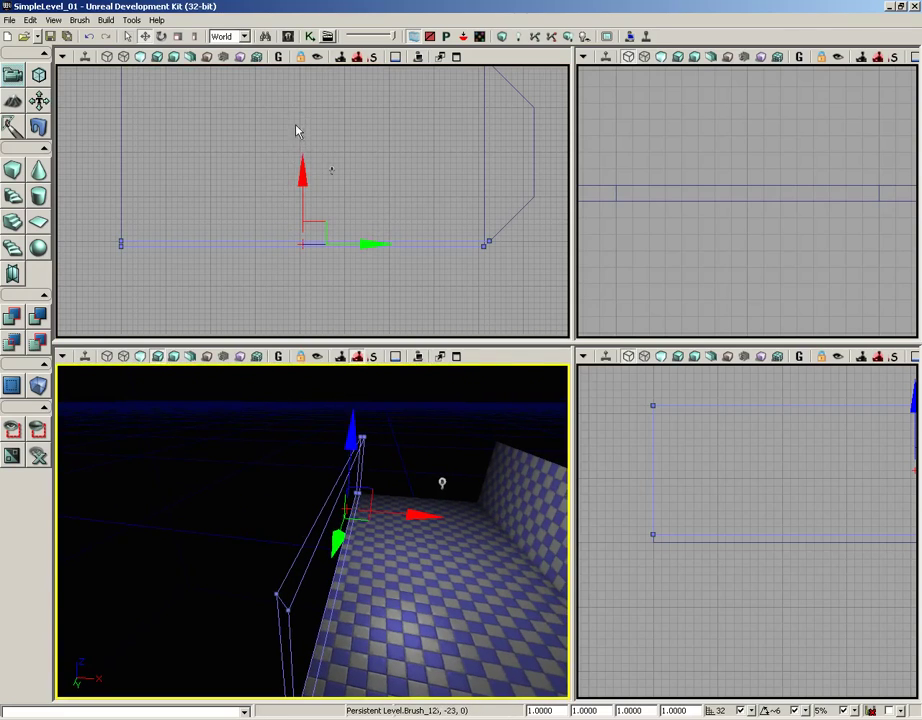
drag(405, 321, 281, 254)
drag(410, 426, 407, 504)
drag(413, 298, 395, 295)
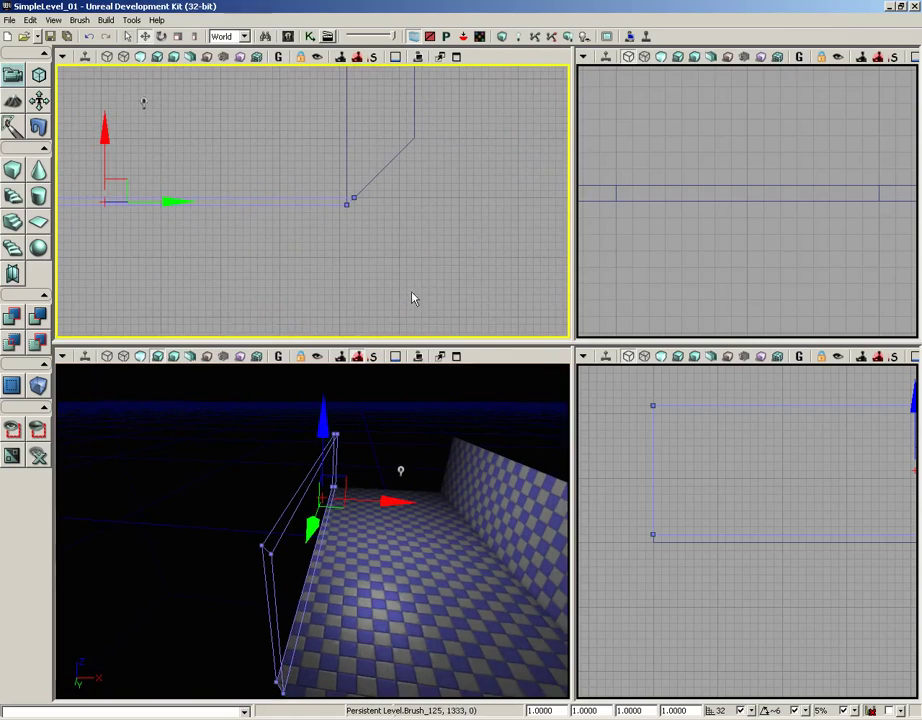
click(501, 38)
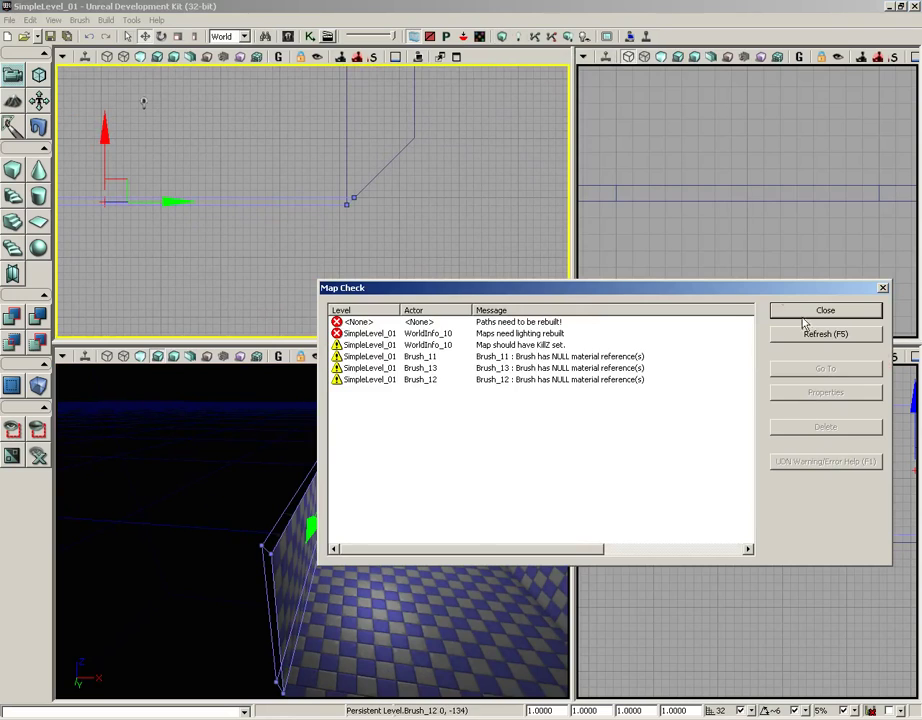
click(808, 311)
mouse_move(389, 442)
mouse_down()
mouse_move(401, 506)
mouse_move(568, 486)
mouse_move(558, 508)
mouse_move(405, 431)
mouse_up()
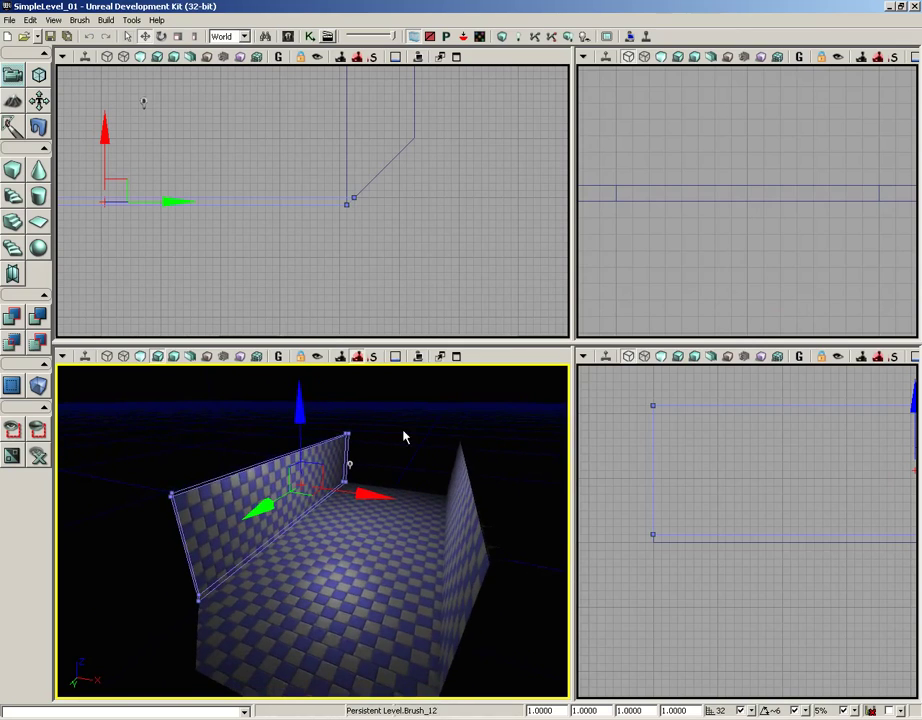
right_drag(405, 431, 407, 425)
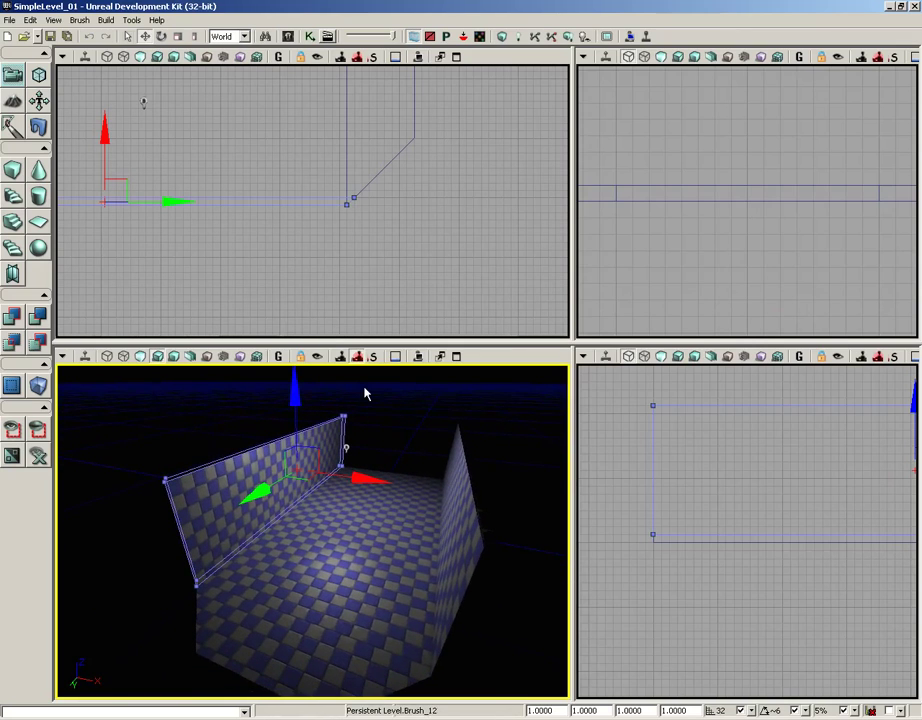